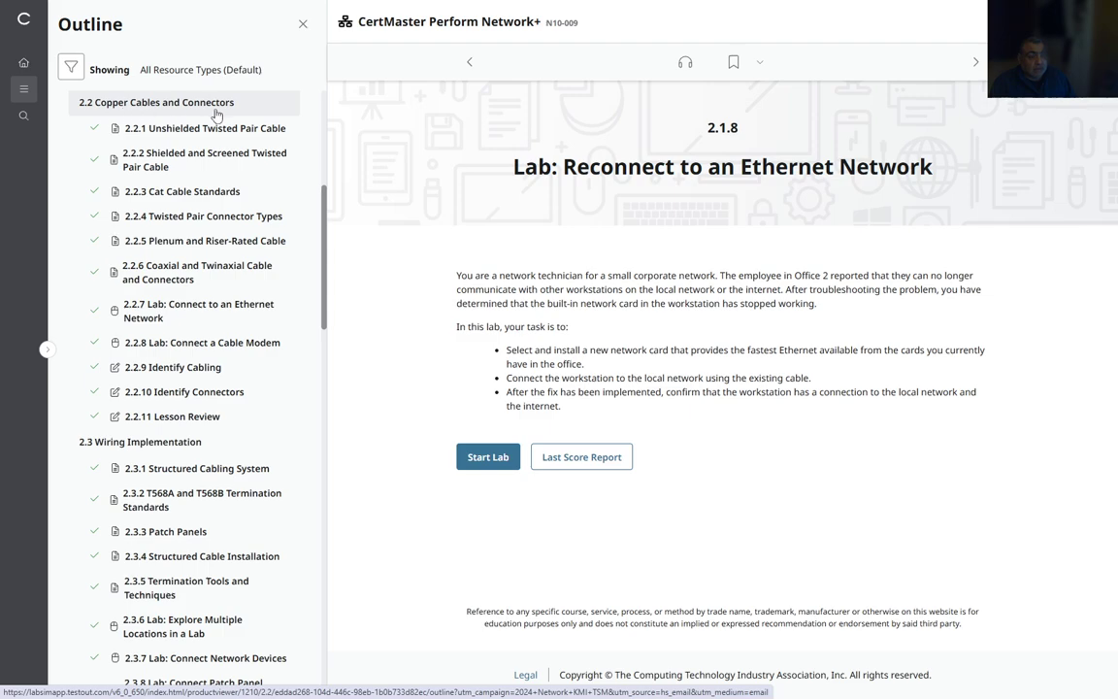
- Open the 2.2.7 Lab: Connect to an Ethernet Network and highlight its title
left_click(190, 314)
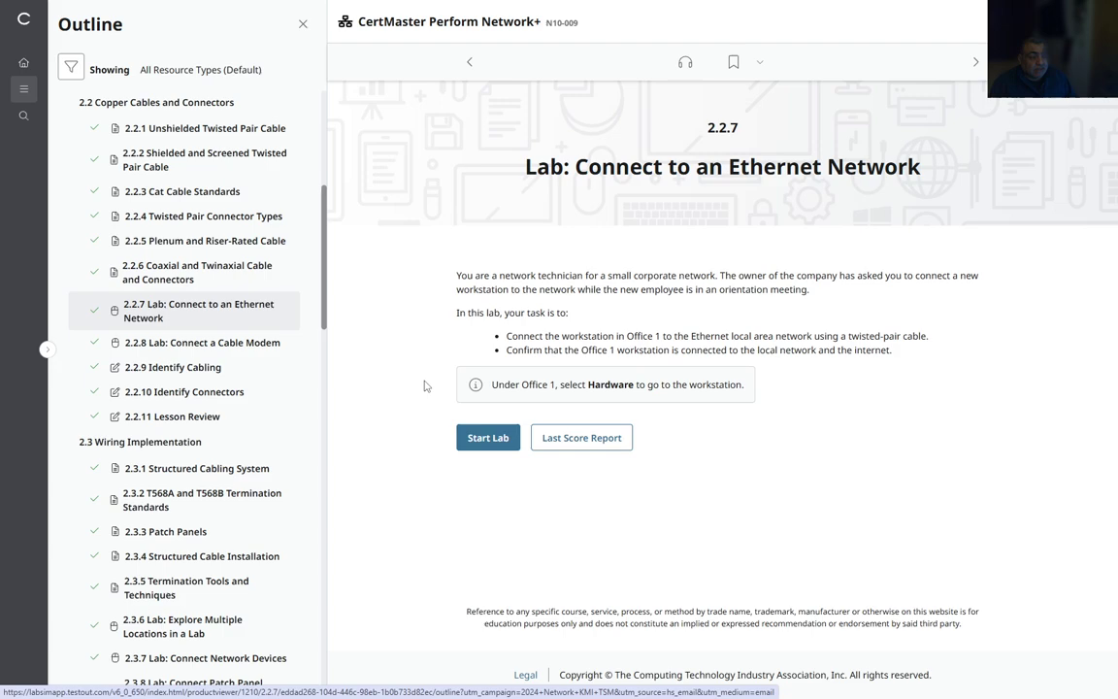
left_click_drag(588, 166, 929, 170)
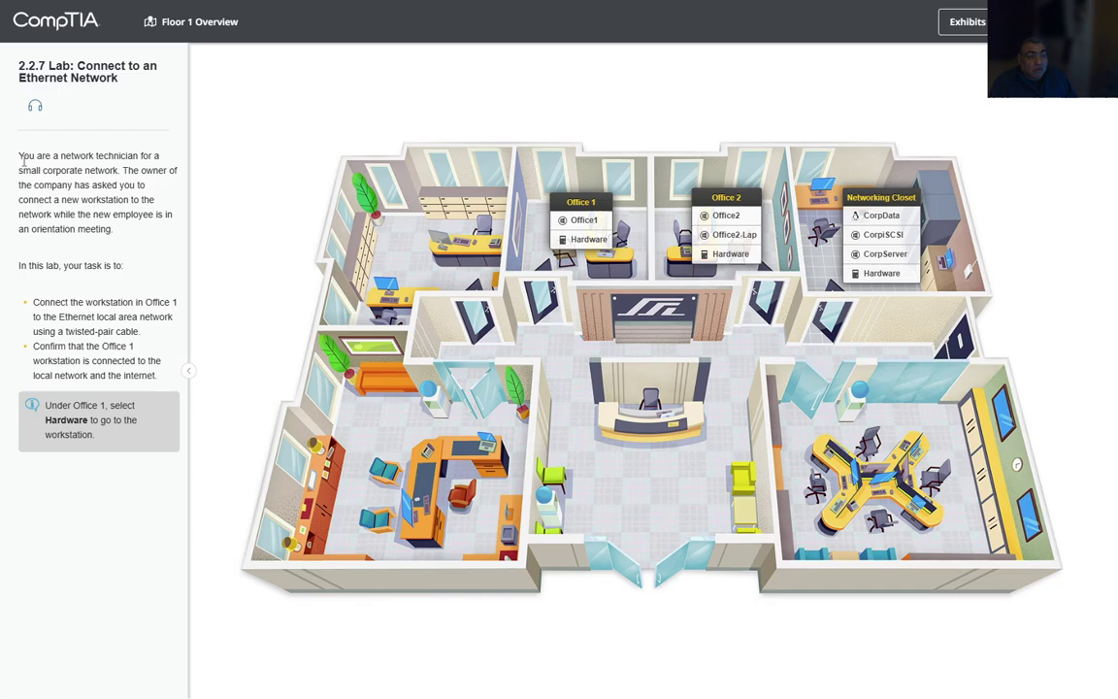
- Select the scenario paragraph and the 'In this lab' line and copy them
left_click_drag(18, 155, 120, 171)
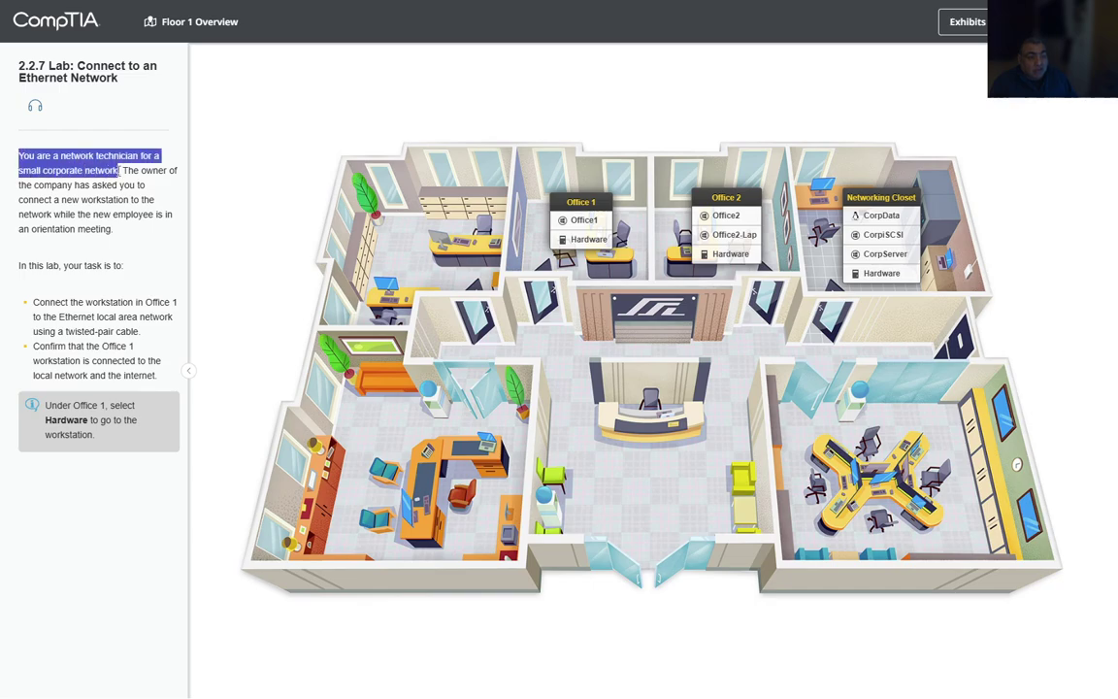
left_click_drag(119, 171, 143, 231)
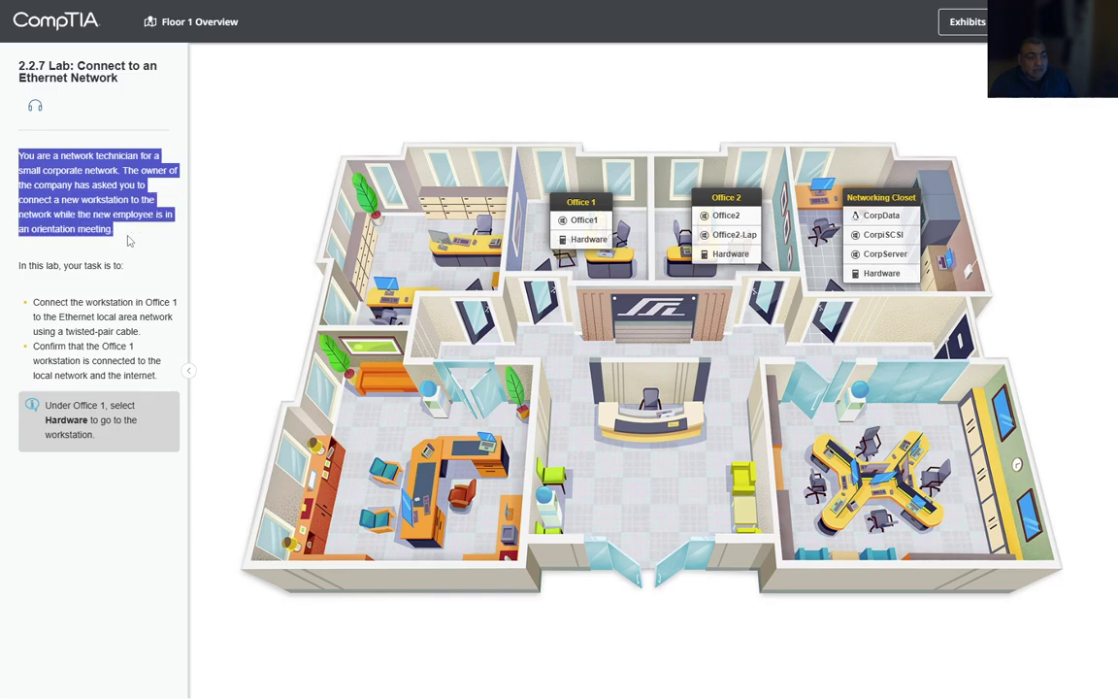
left_click_drag(18, 265, 152, 282)
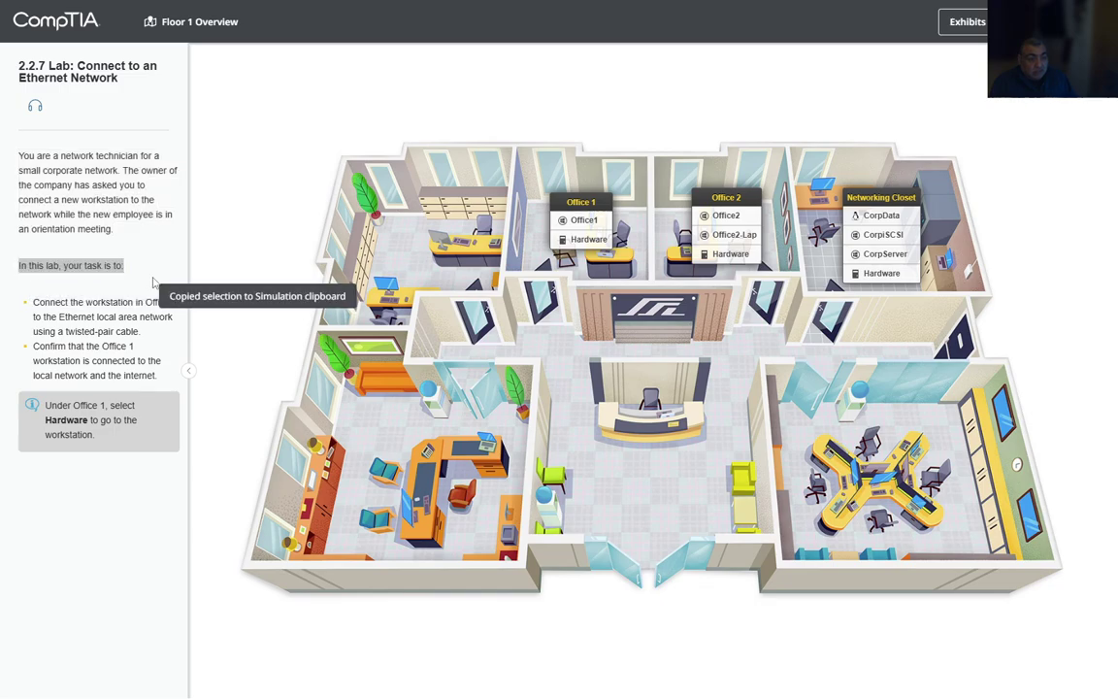
left_click(34, 303)
- Copy the first and second task bullets to the simulation clipboard
left_click_drag(36, 303, 170, 330)
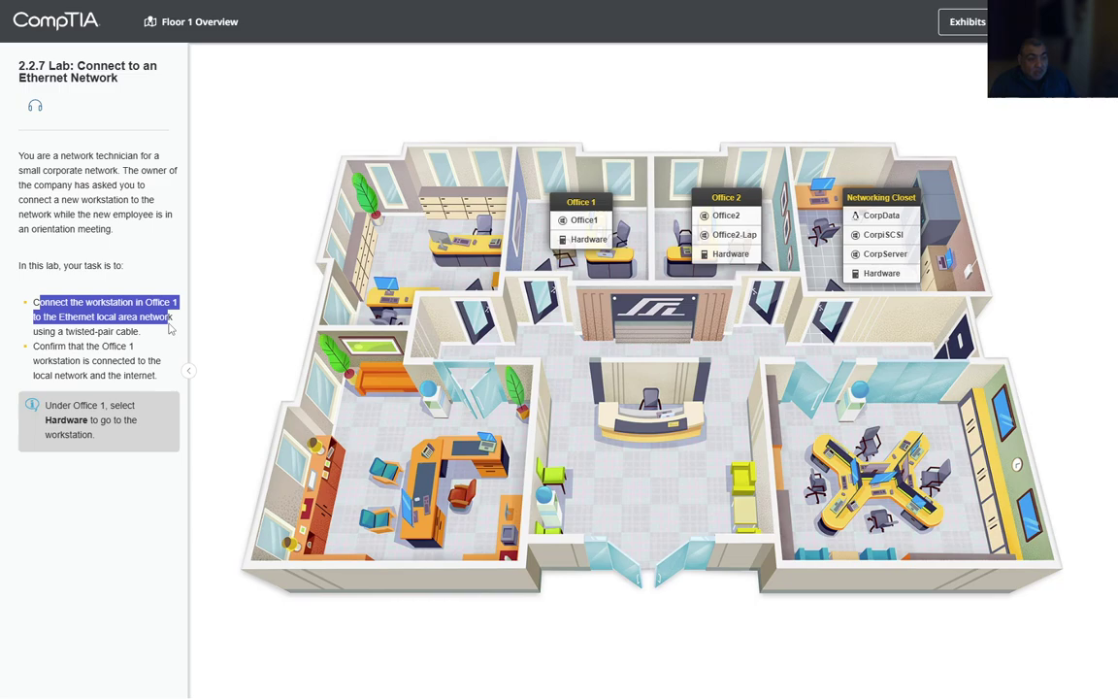
left_click_drag(169, 330, 148, 340)
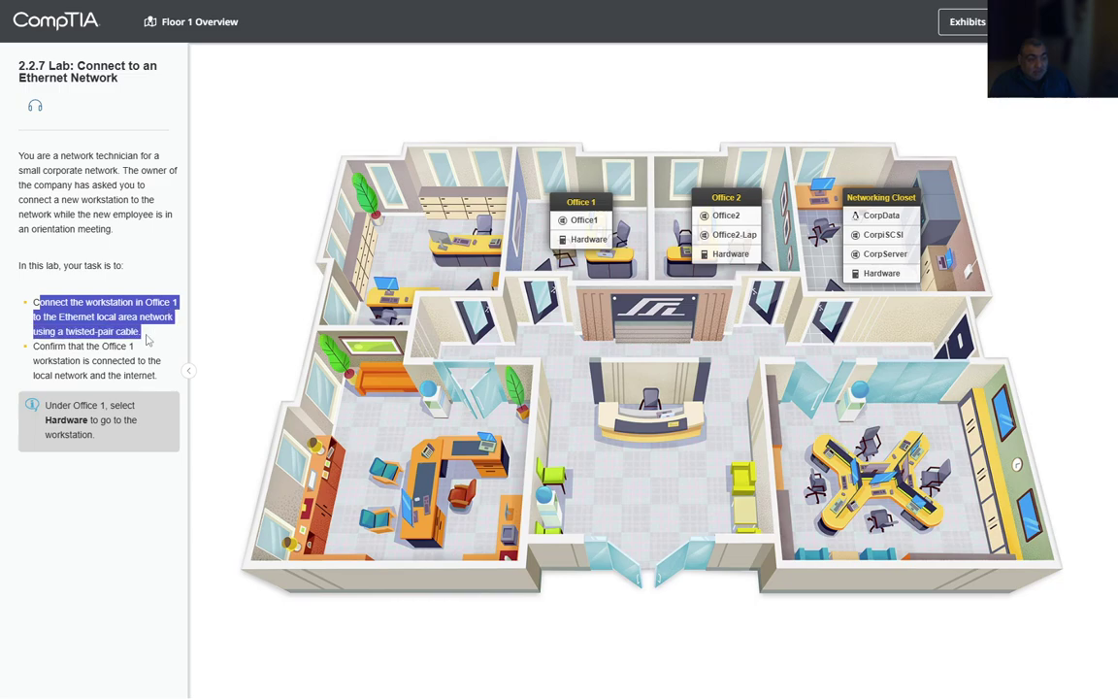
key("ctrl+c")
left_click_drag(33, 347, 158, 376)
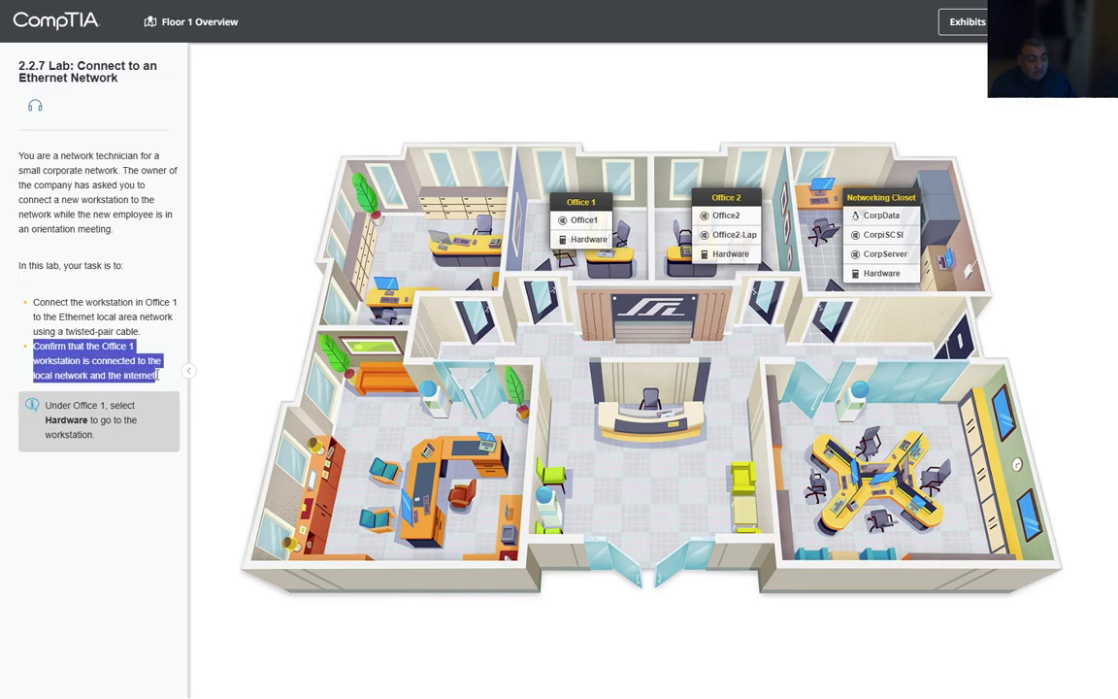
key("ctrl+c")
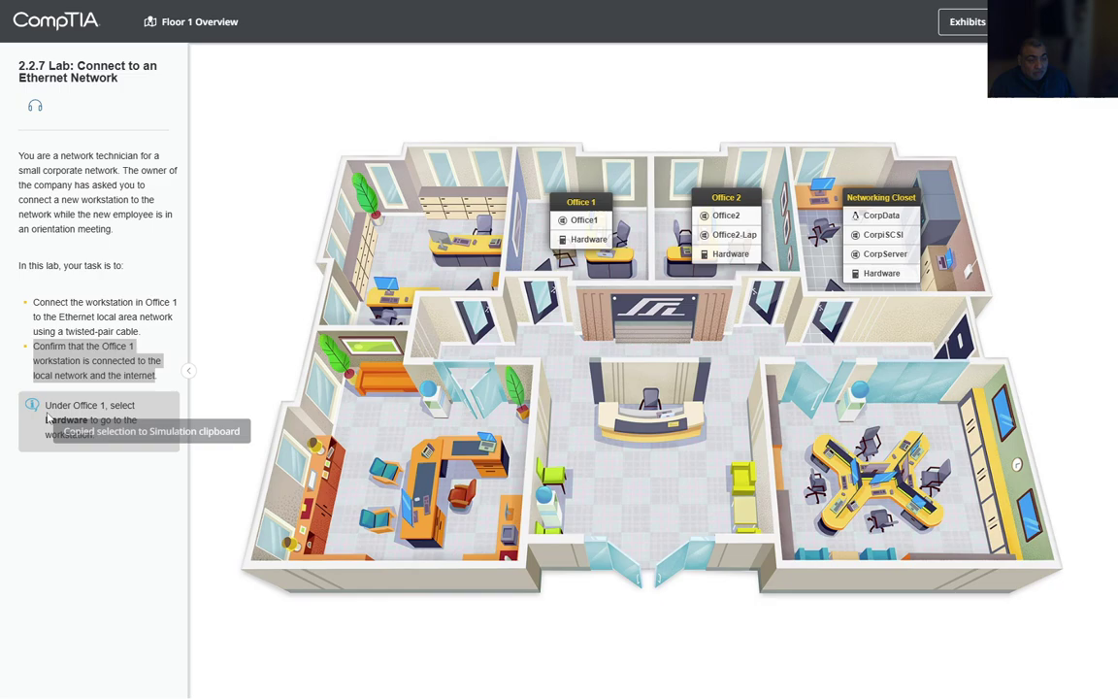
- Copy the hint sentence, then select the word 'Office' within it
left_click(47, 406)
left_click_drag(47, 405, 132, 444)
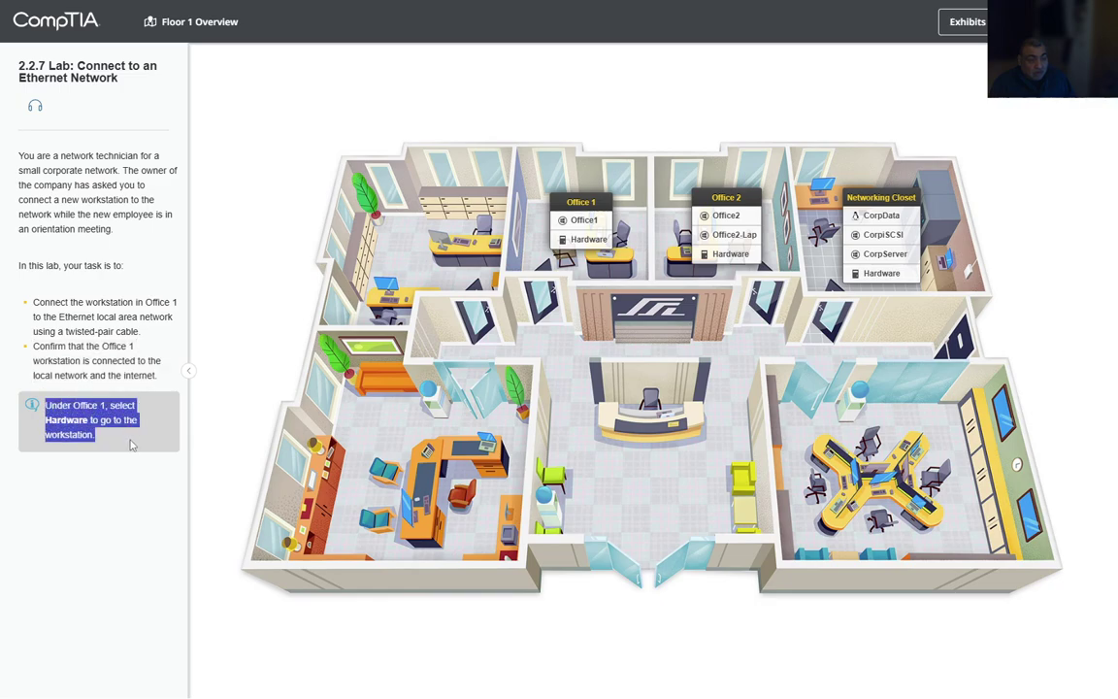
key("ctrl+c")
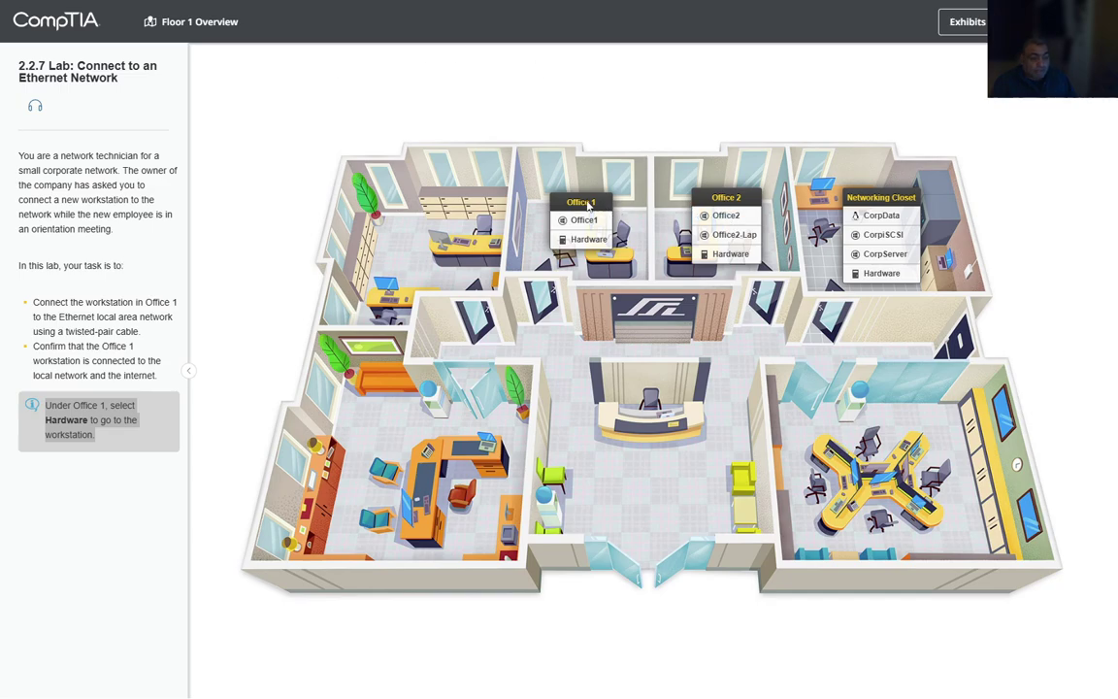
double_click(85, 404)
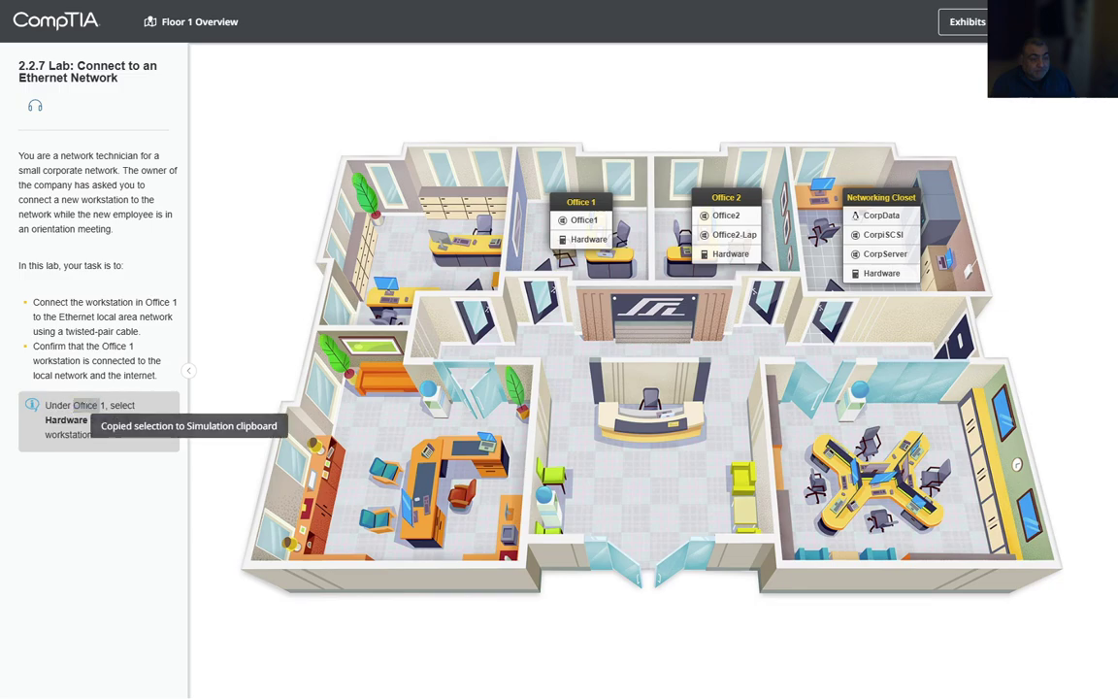
- Go to the Office 1 workstation hardware and copy the cable requirement from the first task
left_click(581, 243)
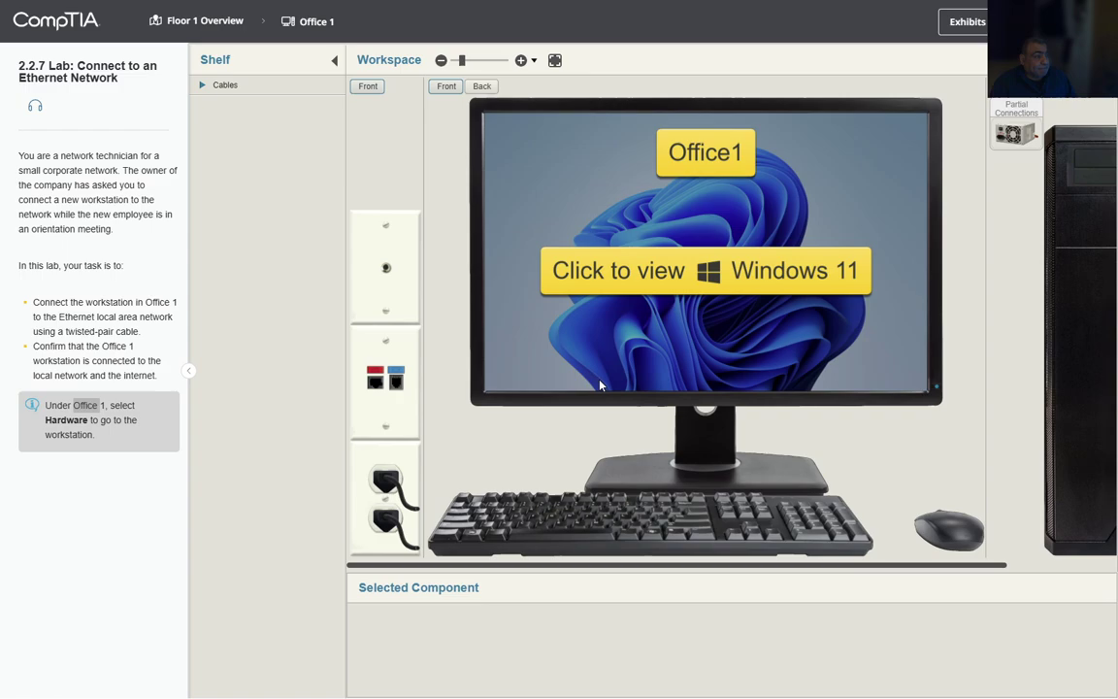
scroll(576, 339, "down", 2)
scroll(722, 436, "up", 2)
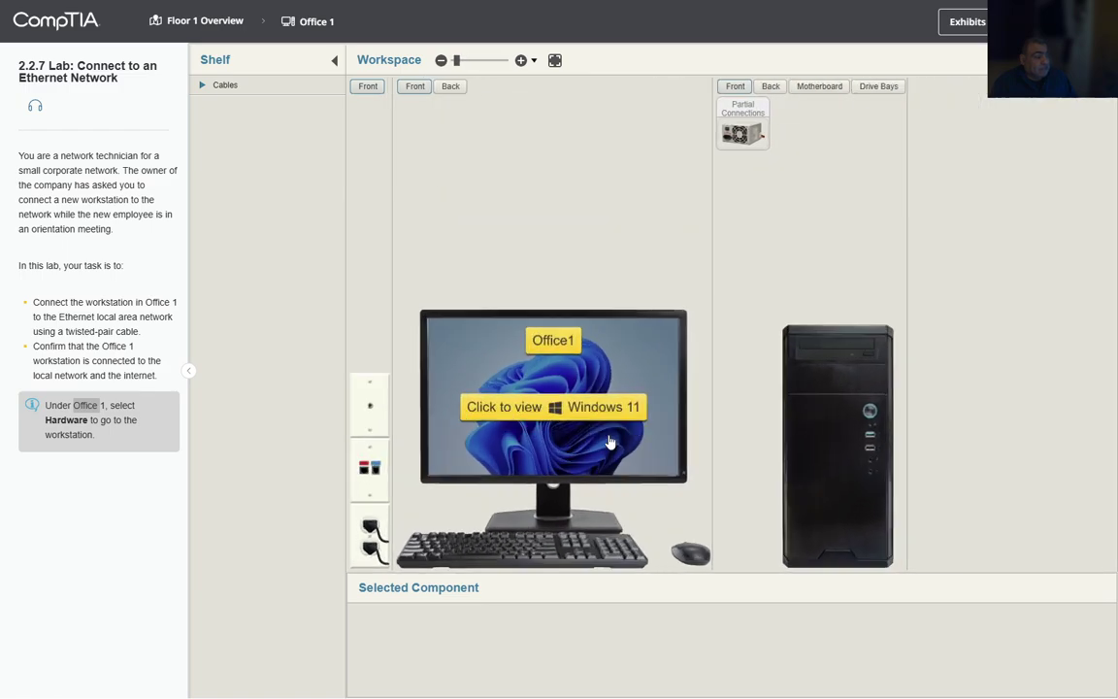
scroll(609, 442, "down", 1)
left_click_drag(32, 316, 151, 341)
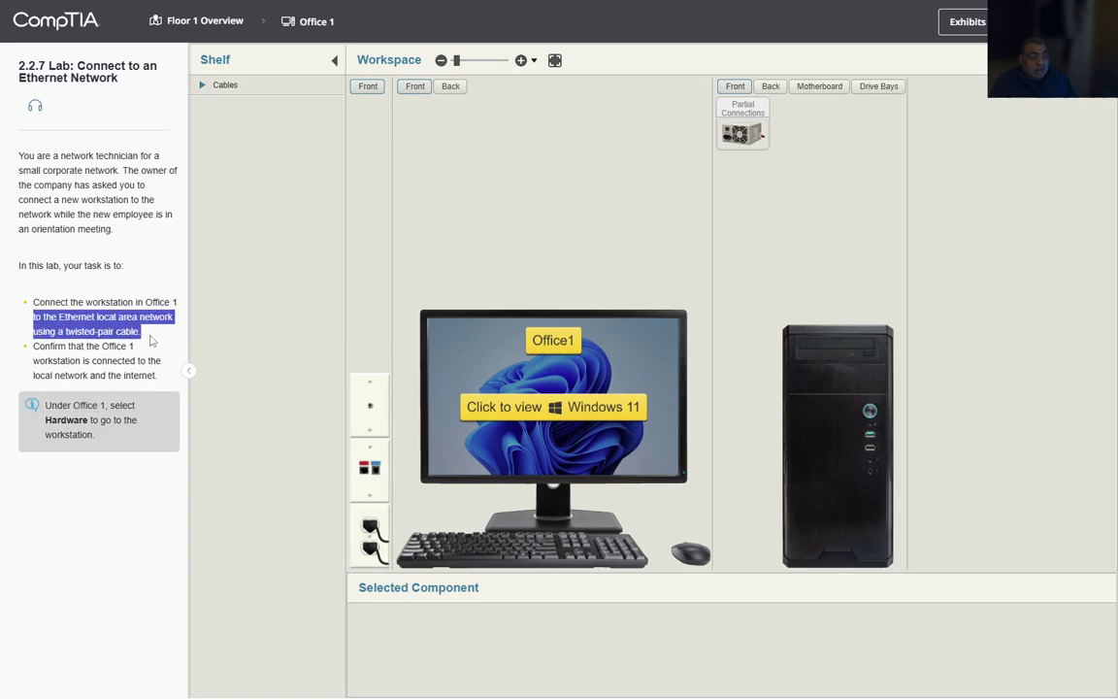
key("ctrl+c")
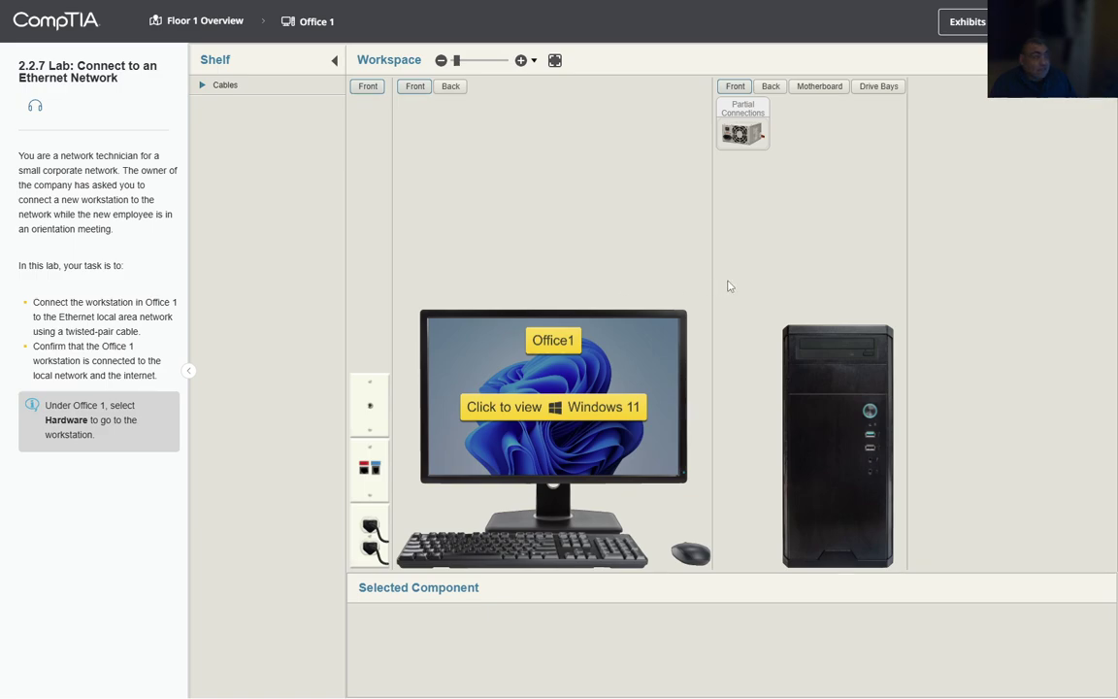
- Switch to the back view of the PC tower to see its ports
left_click(777, 91)
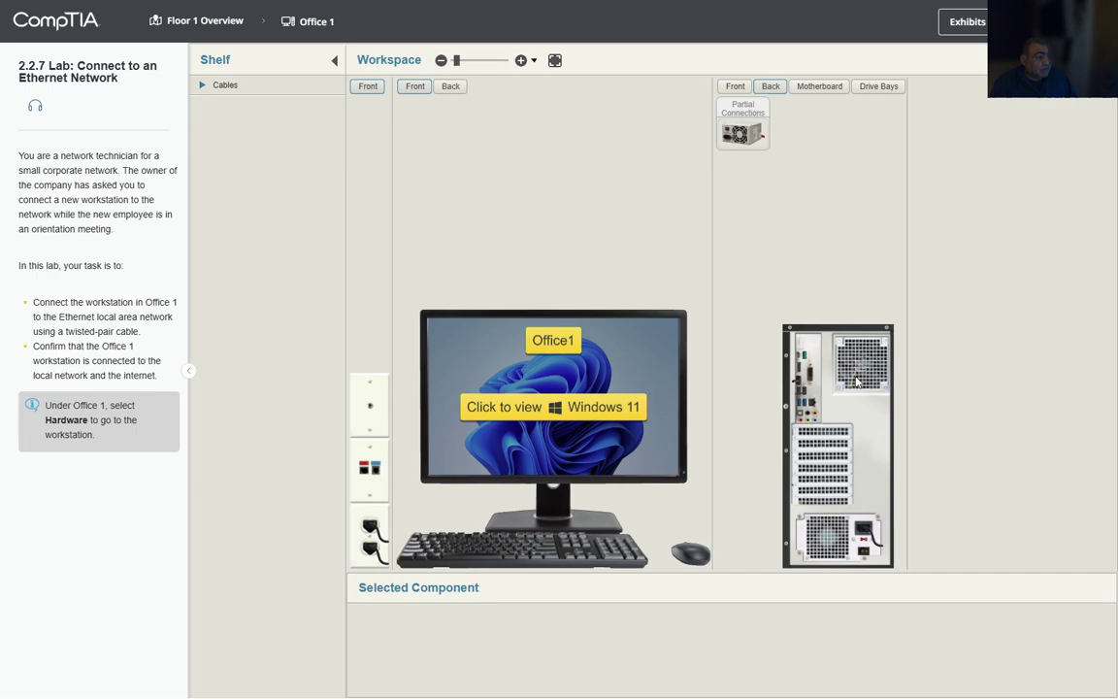
scroll(825, 407, "up", 2)
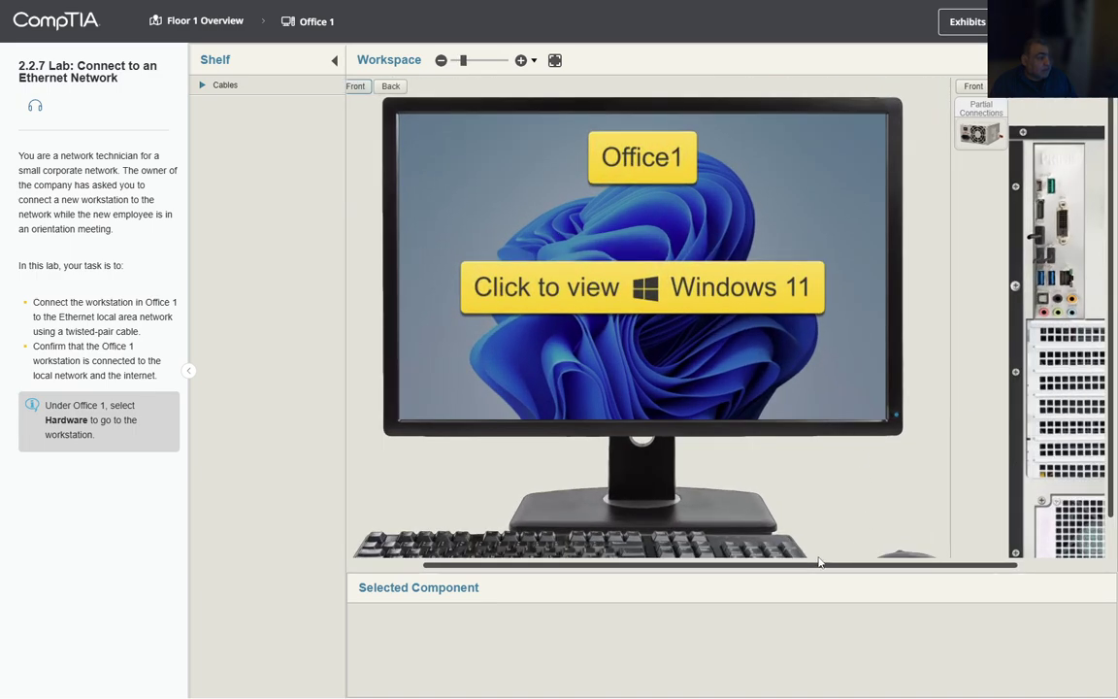
scroll(844, 417, "right", 3)
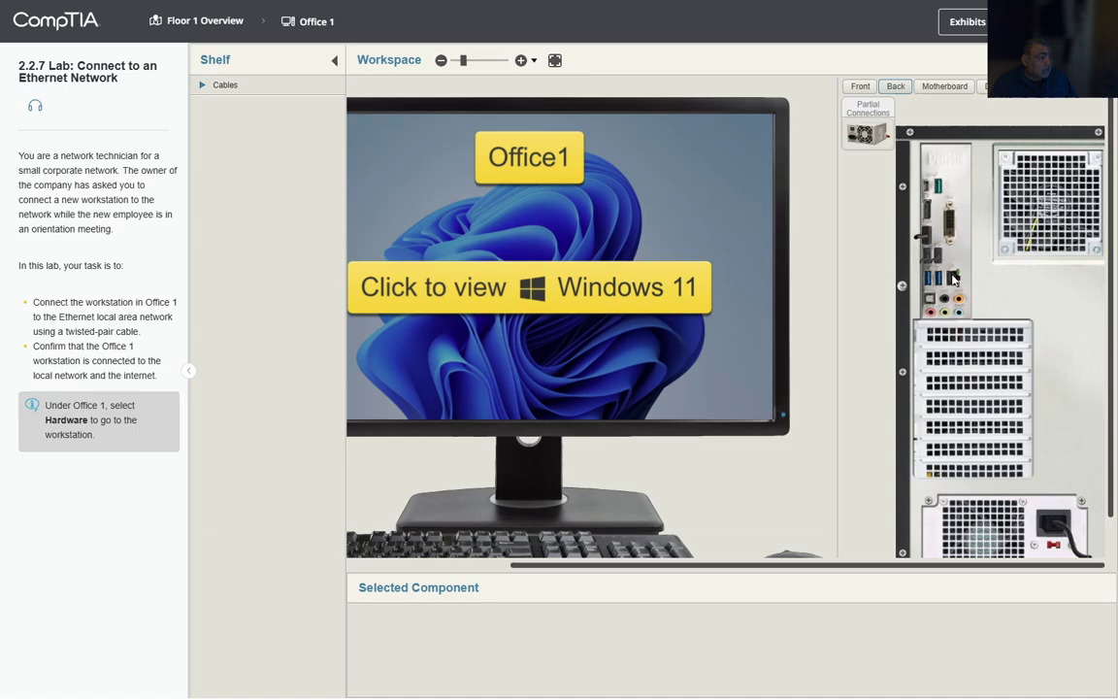
scroll(956, 293, "up", 1)
scroll(948, 288, "up", 1)
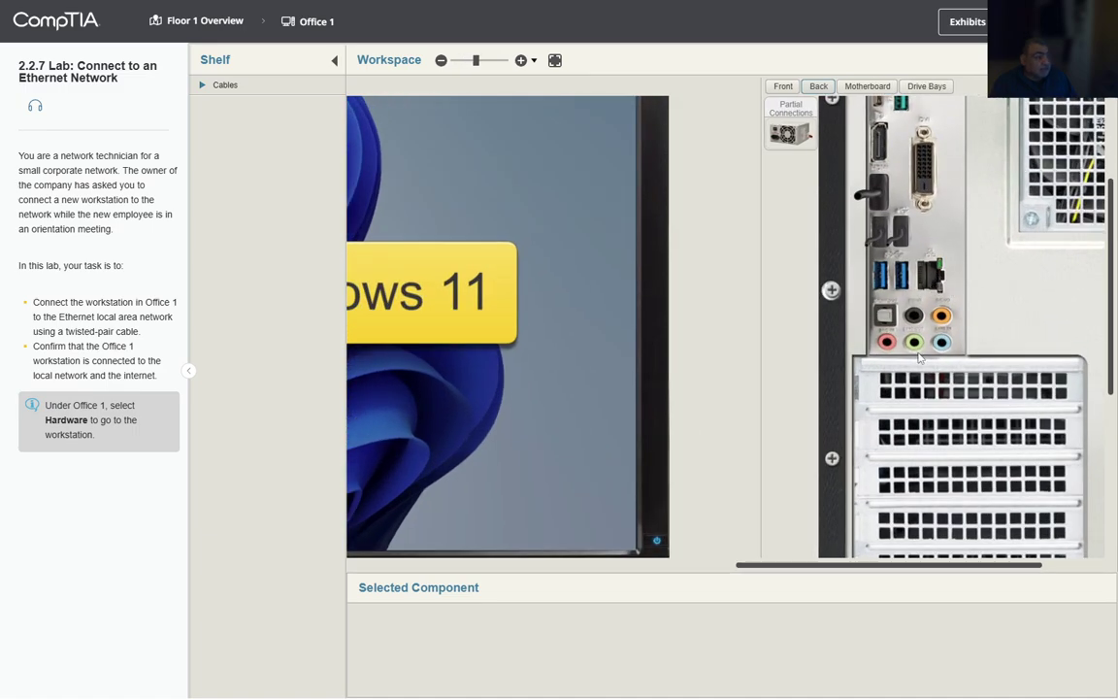
scroll(798, 419, "down", 3)
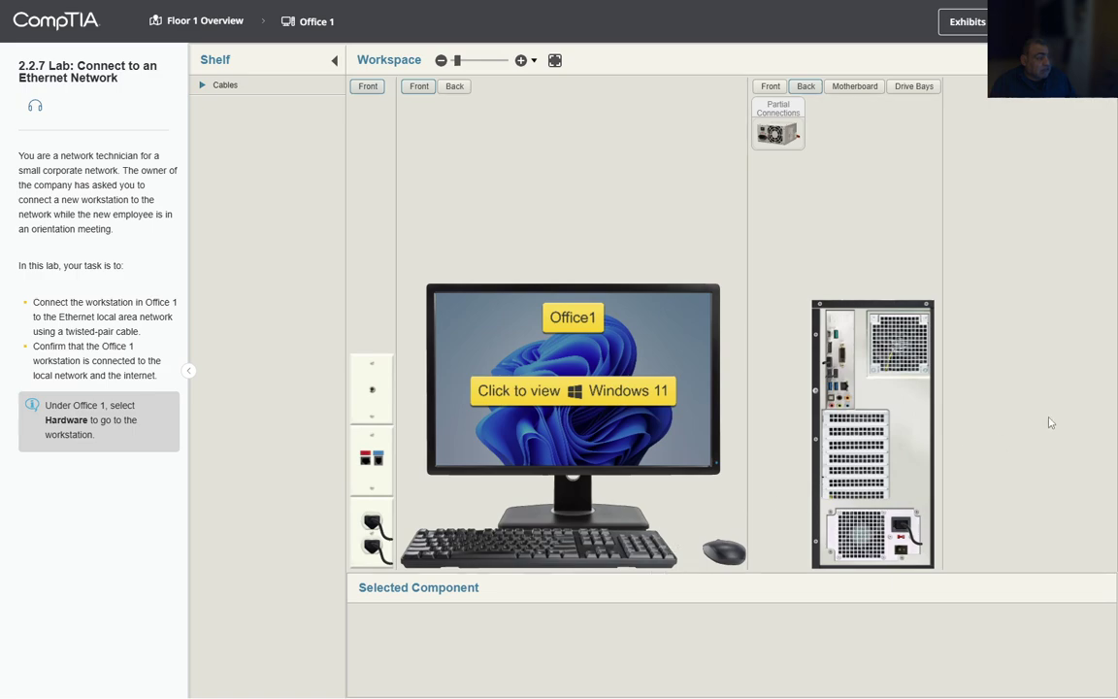
scroll(514, 448, "down", 1)
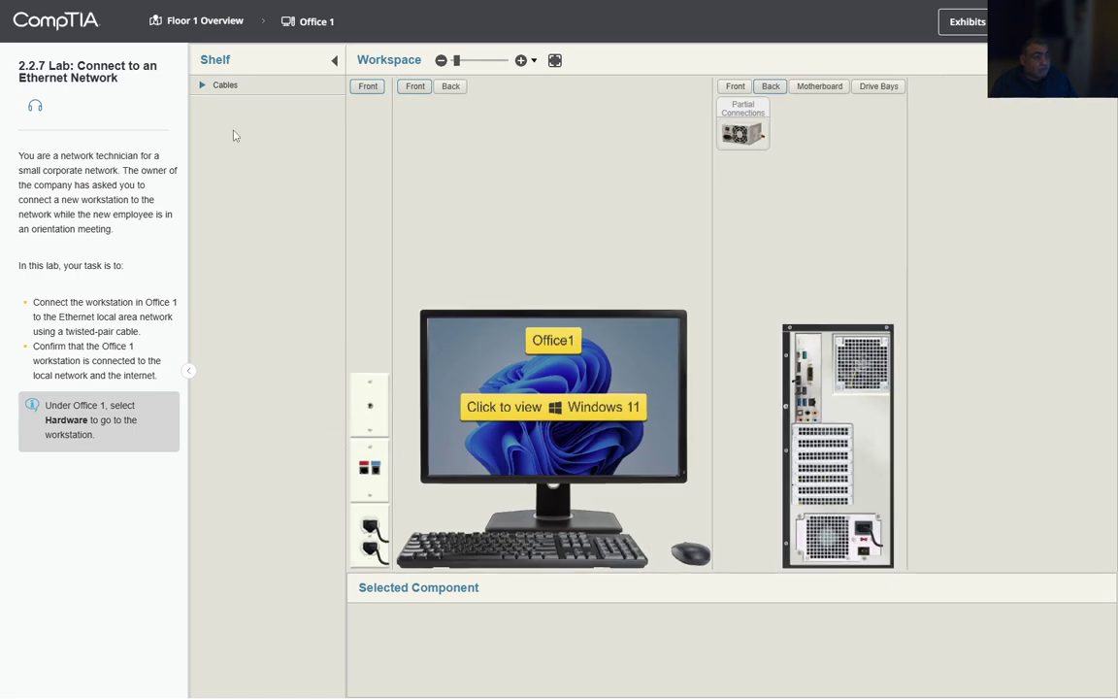
- Take the Cat6a RJ45 cable from the shelf and plug one end into the computer's Ethernet port
left_click(203, 85)
scroll(501, 336, "up", 1)
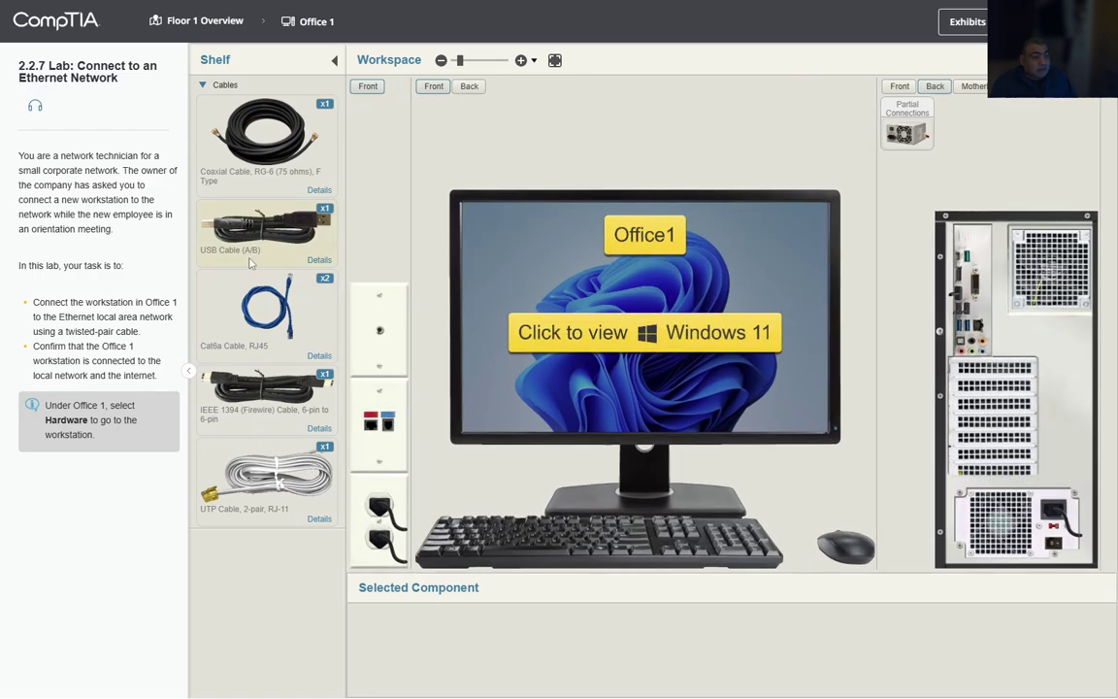
left_click(262, 324)
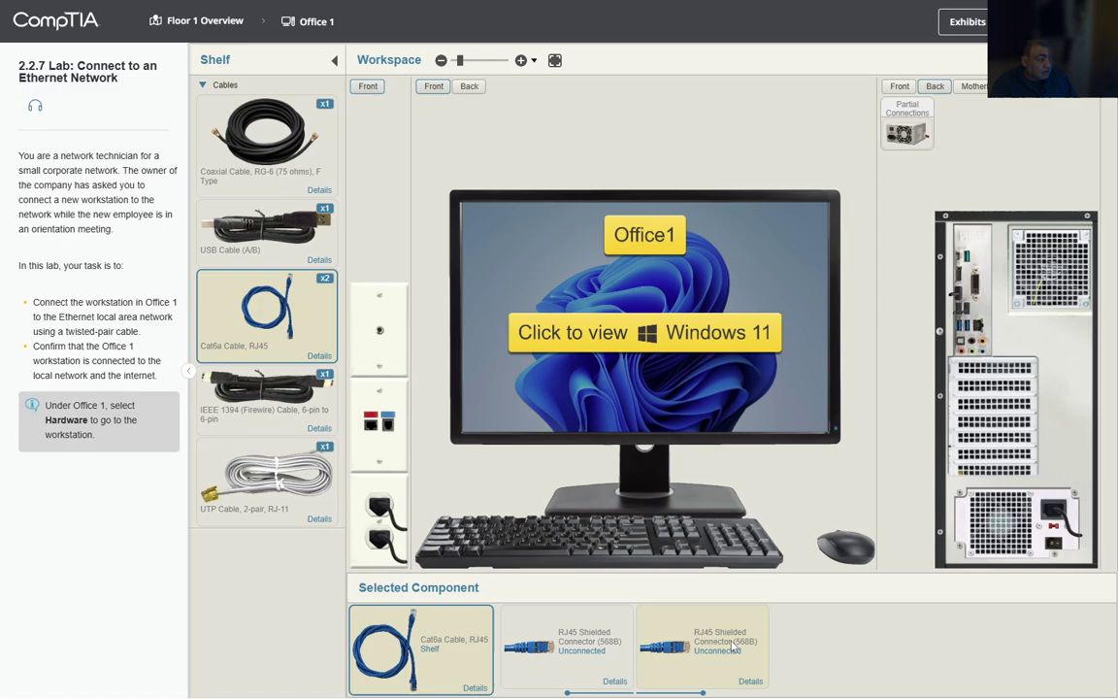
left_click_drag(732, 645, 684, 659)
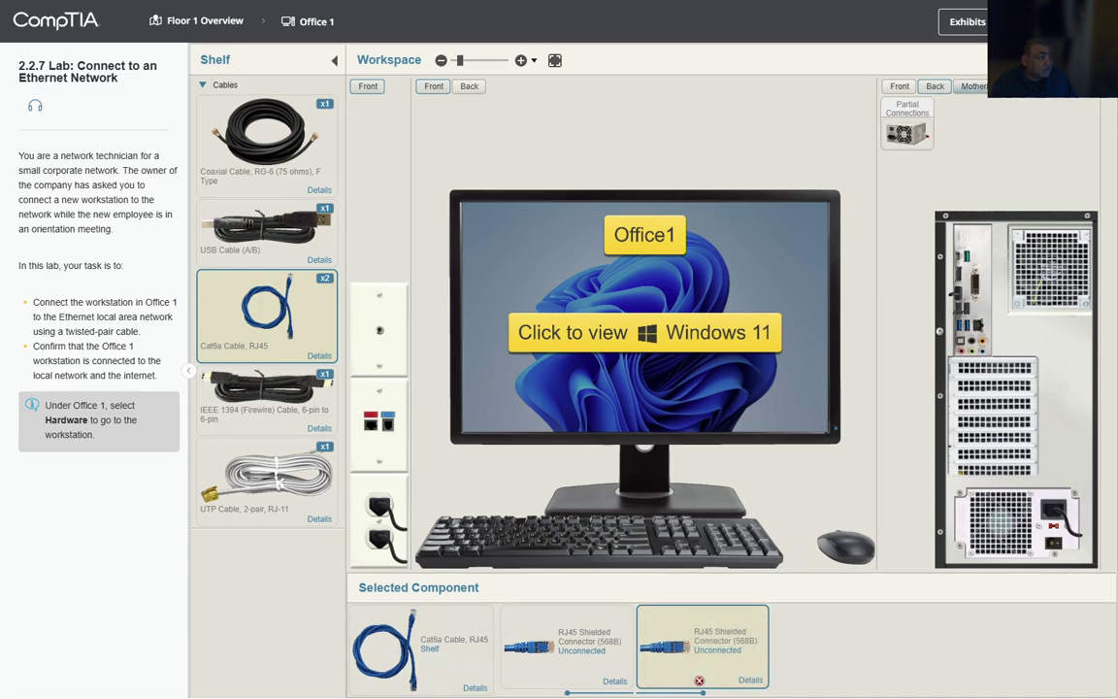
left_click(899, 86)
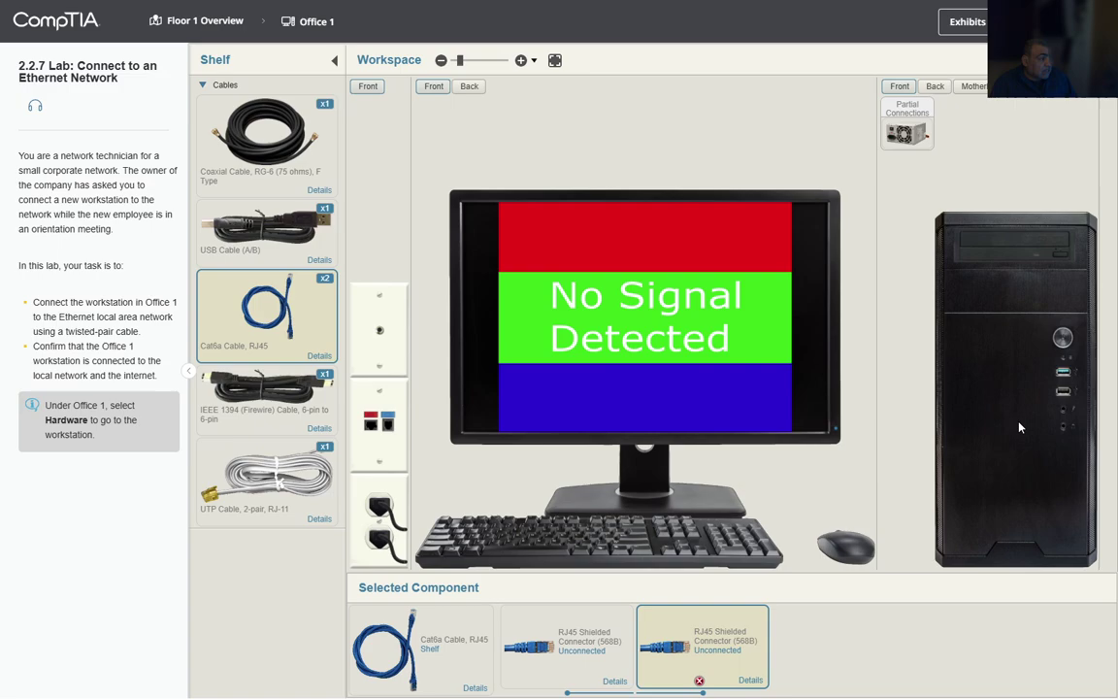
left_click(934, 86)
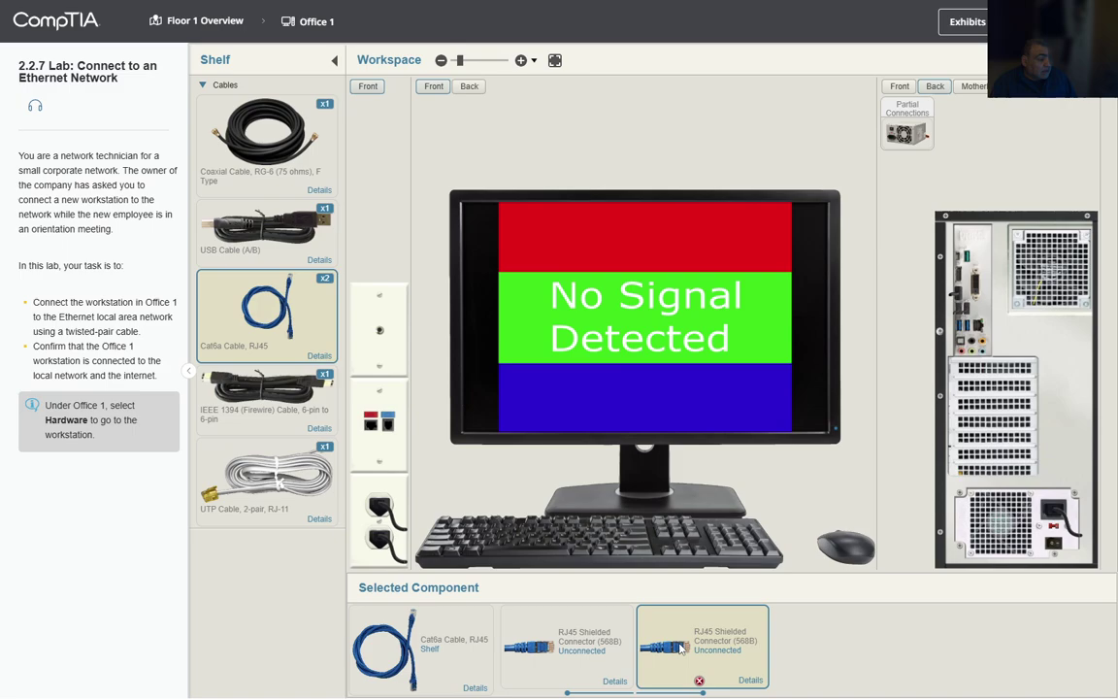
left_click_drag(665, 645, 979, 330)
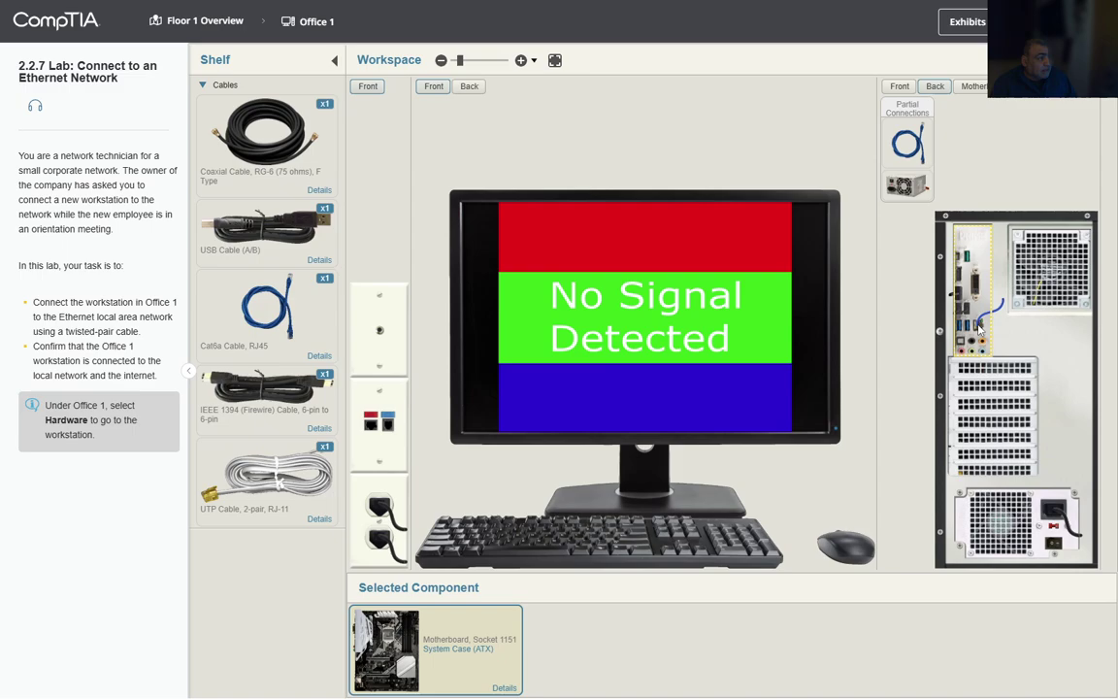
- Plug the cable's free RJ45 connector into the wall plate's network jack
left_click_drag(907, 144, 388, 437)
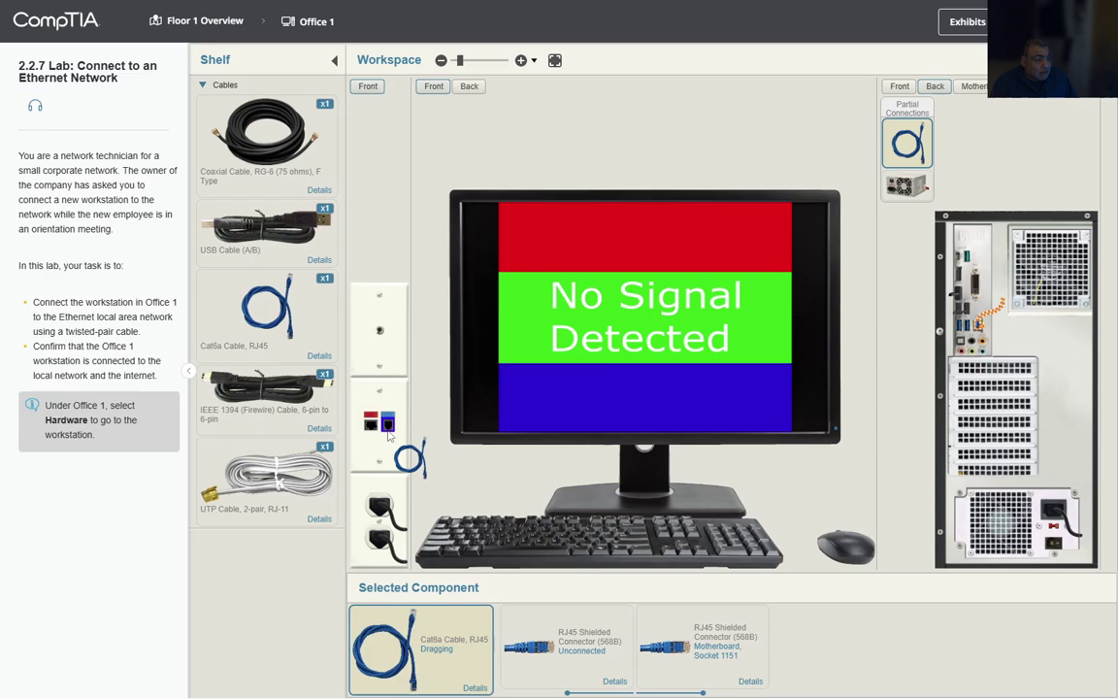
left_click_drag(388, 436, 388, 437)
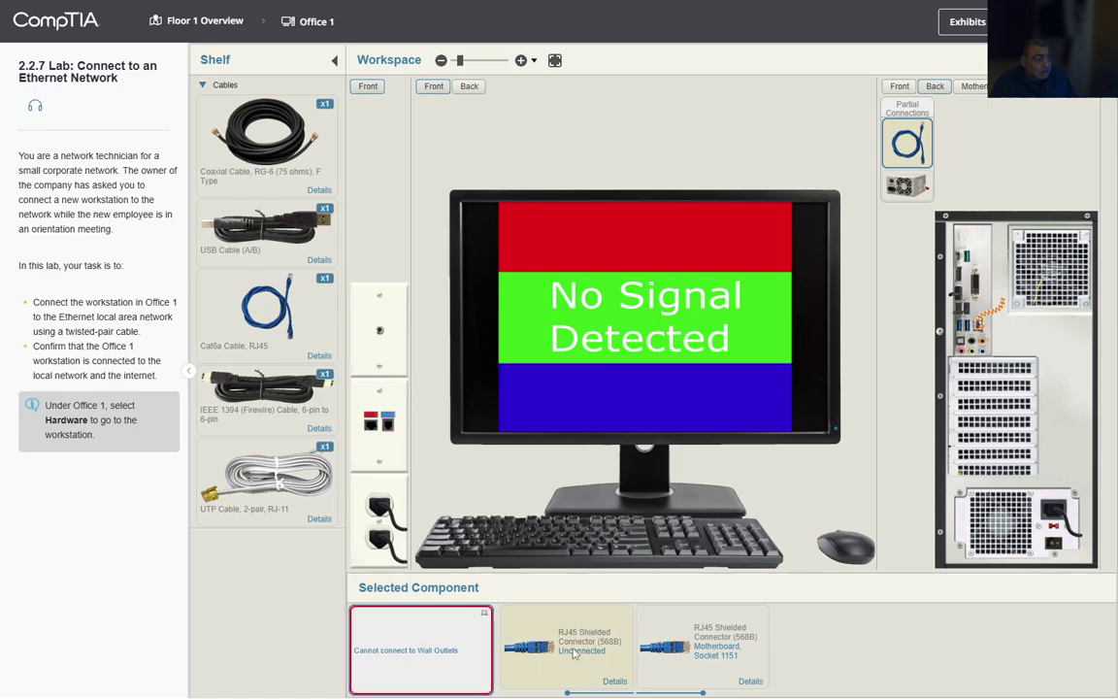
left_click_drag(497, 583, 370, 431)
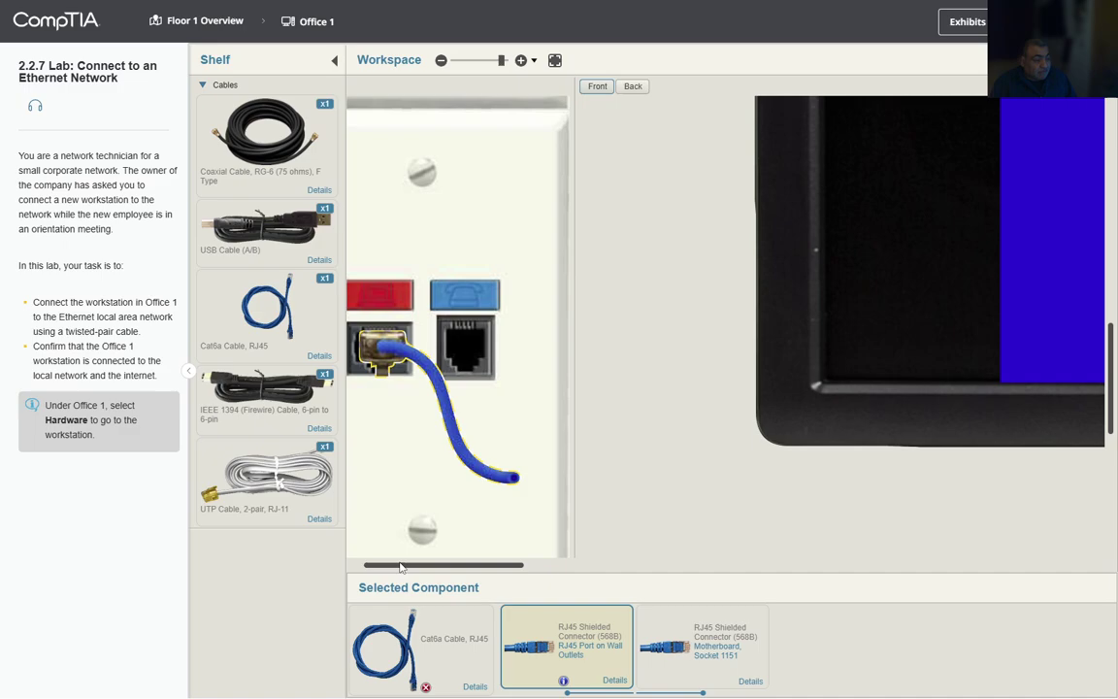
left_click_drag(384, 565, 366, 567)
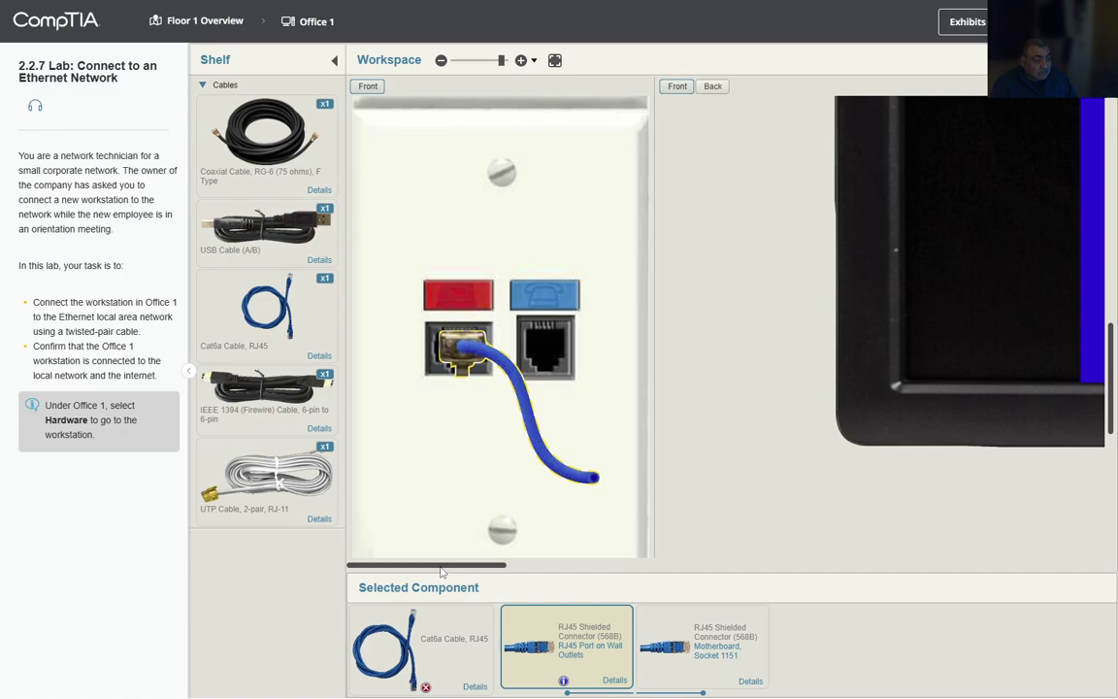
scroll(689, 486, "down", 3)
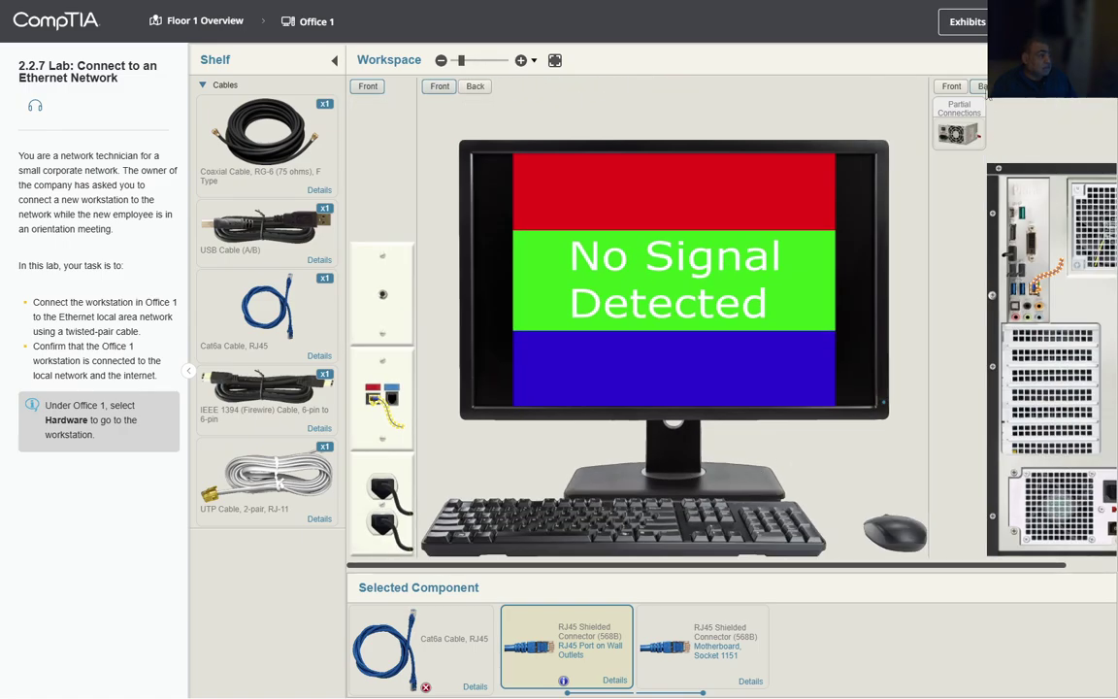
- Switch to the tower's front view and check the workstation's operating system screen
left_click(951, 87)
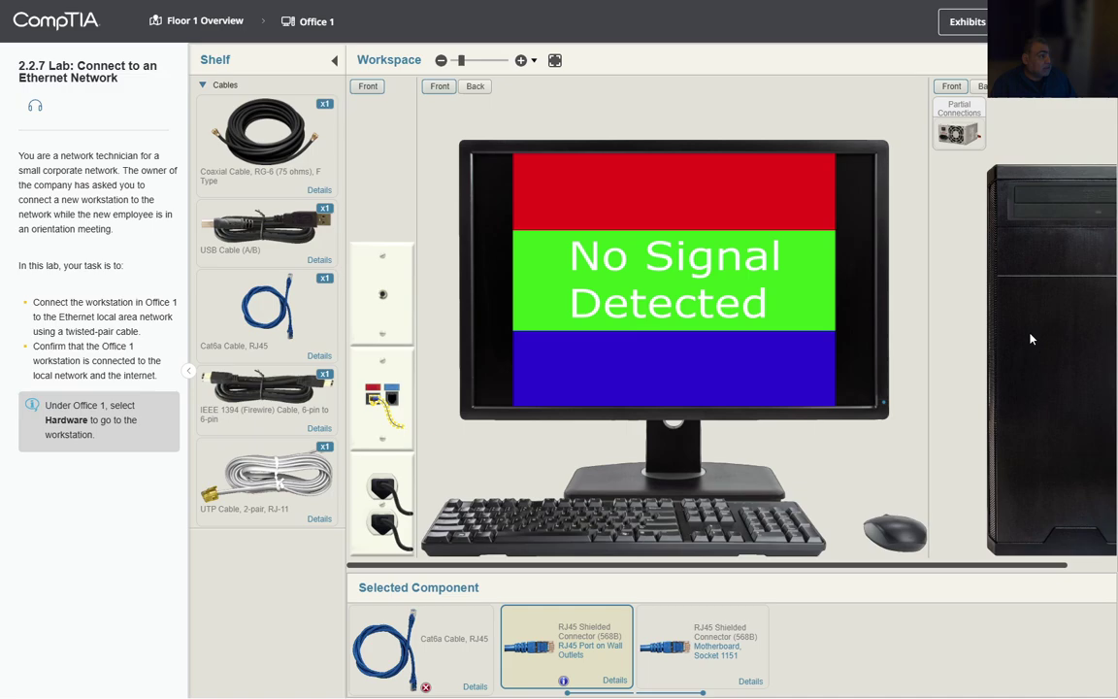
scroll(839, 514, "right", 2)
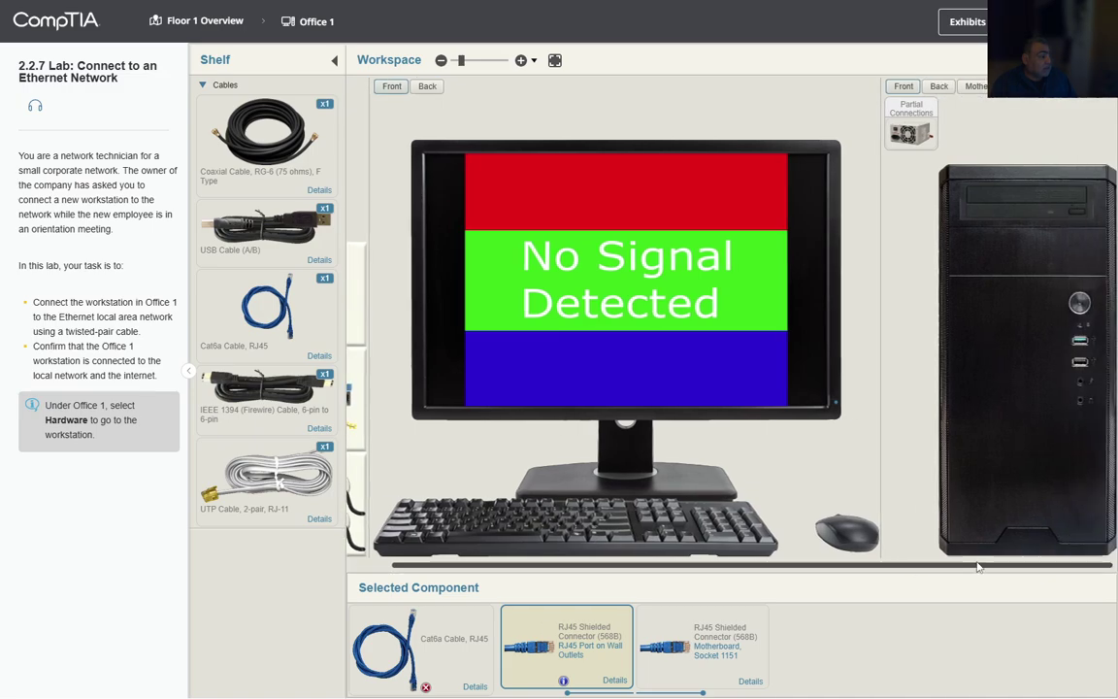
left_click(1078, 304)
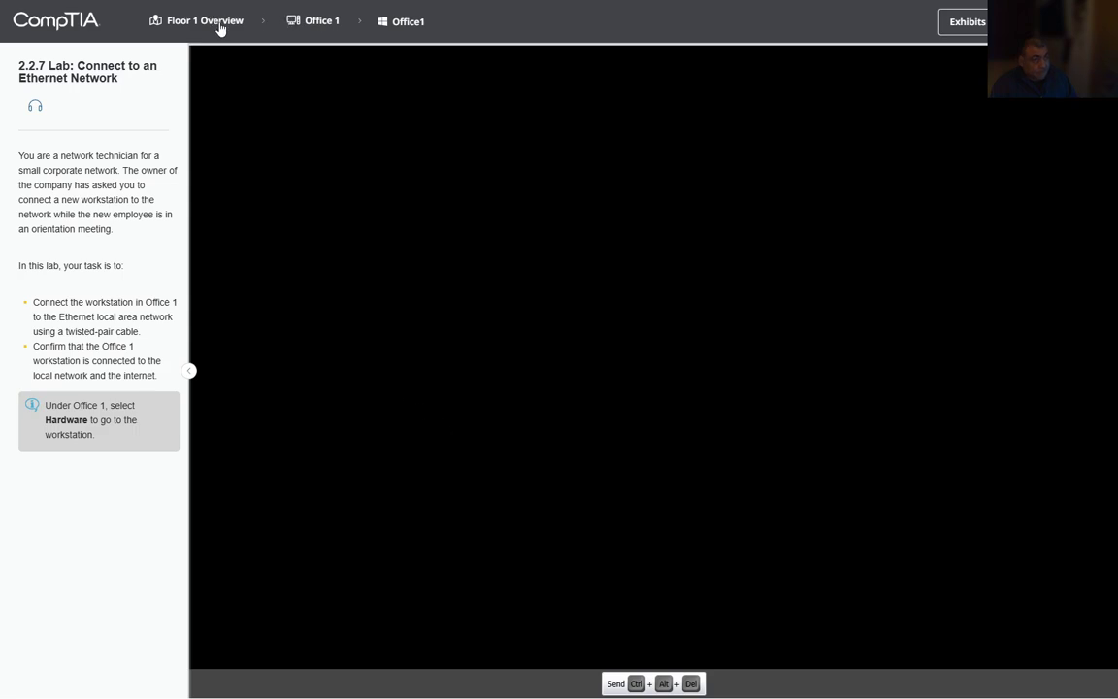
left_click(304, 26)
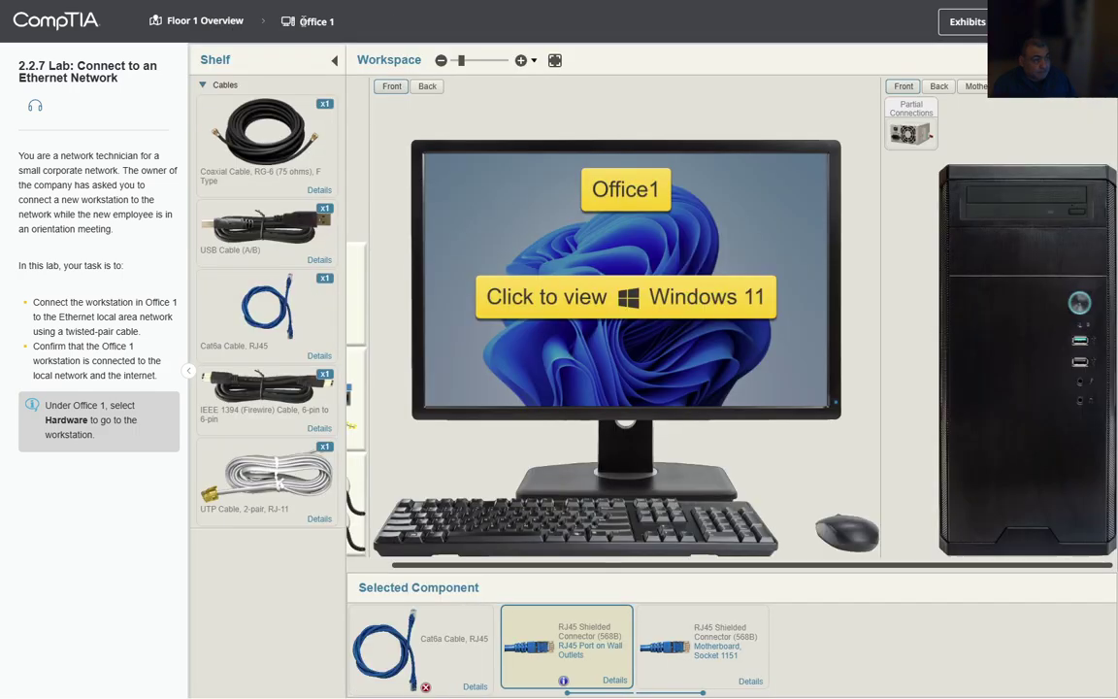
- Return to the rear view and copy the confirm-connectivity instruction text
left_click(938, 85)
scroll(980, 298, "up", 1)
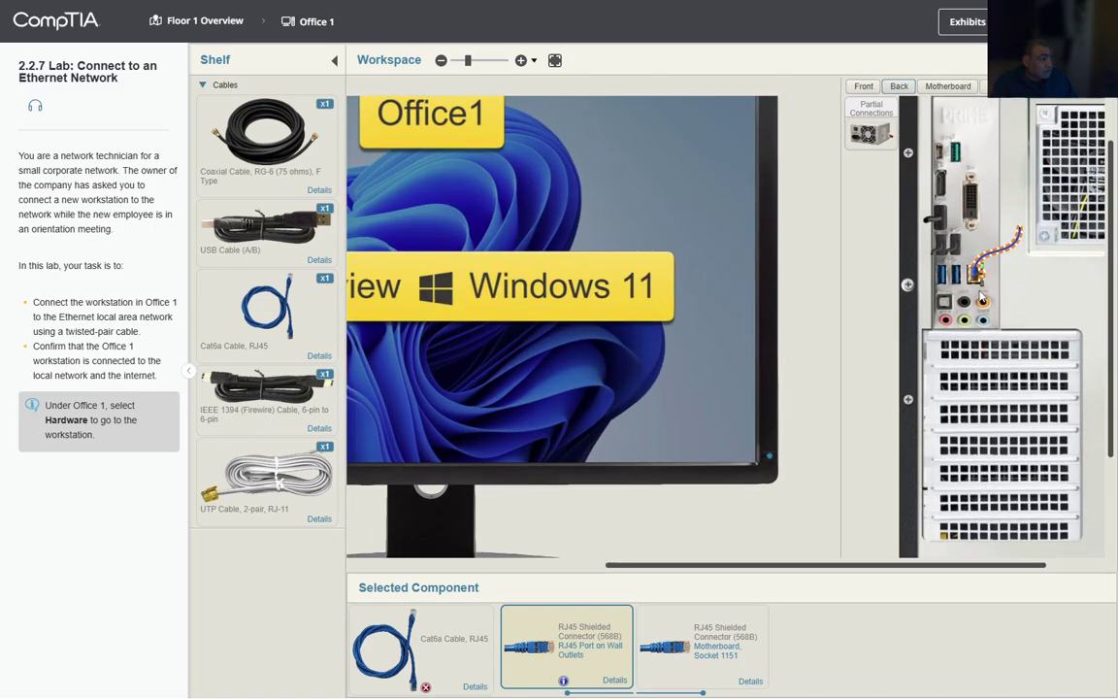
scroll(980, 299, "up", 1)
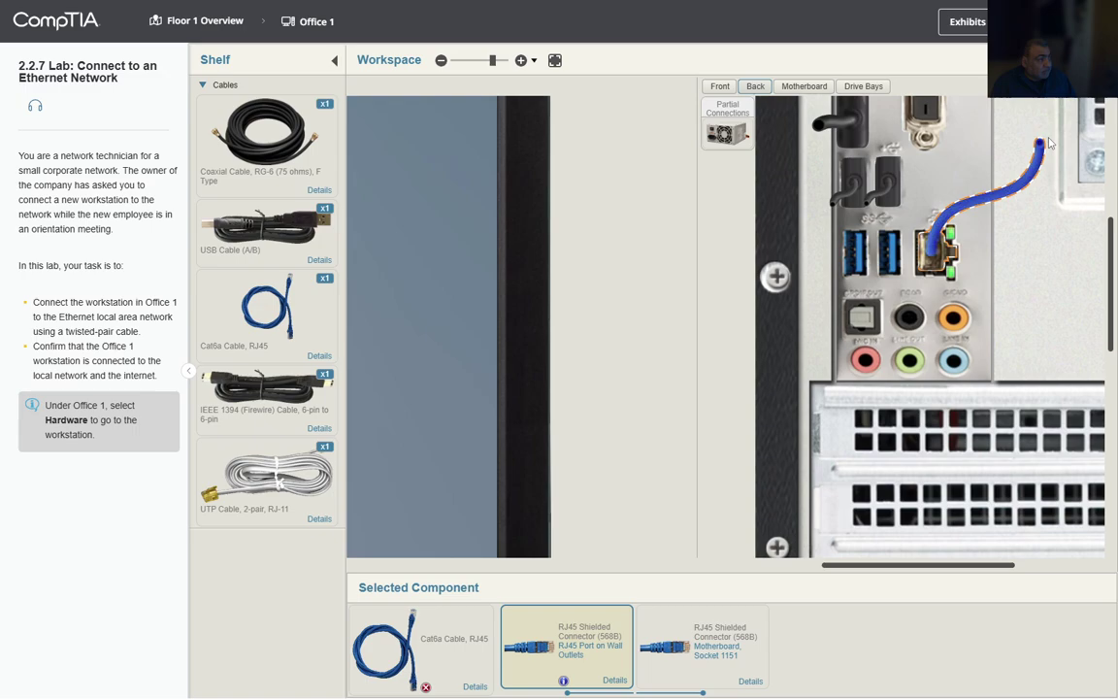
scroll(948, 280, "down", 3)
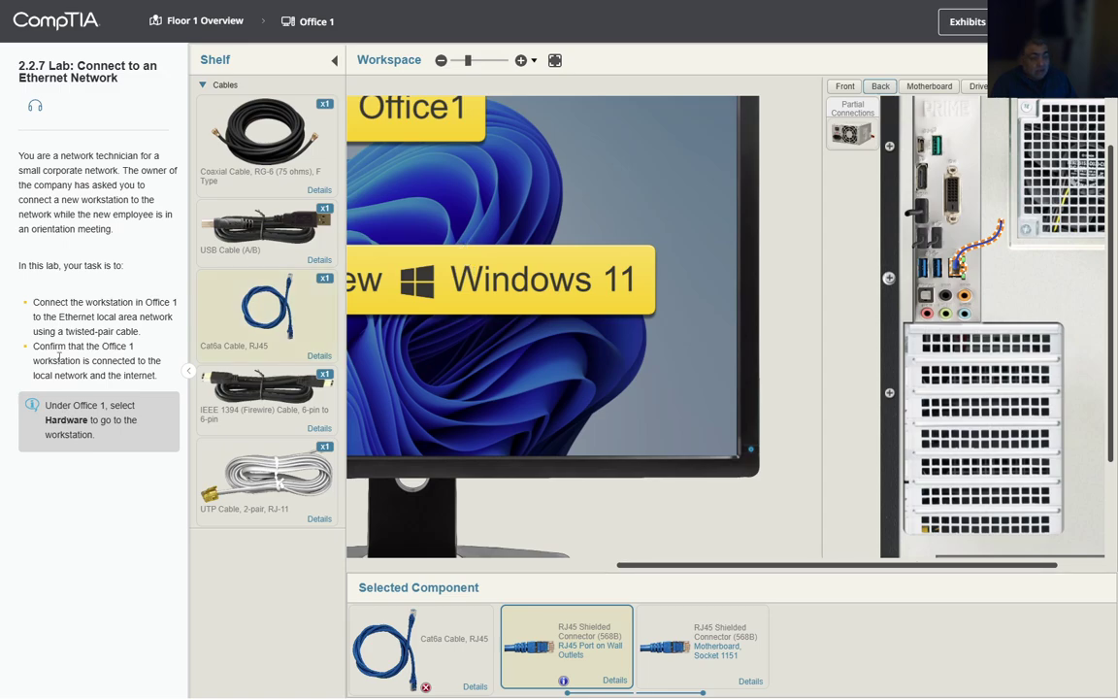
left_click_drag(36, 347, 154, 375)
key("ctrl+c")
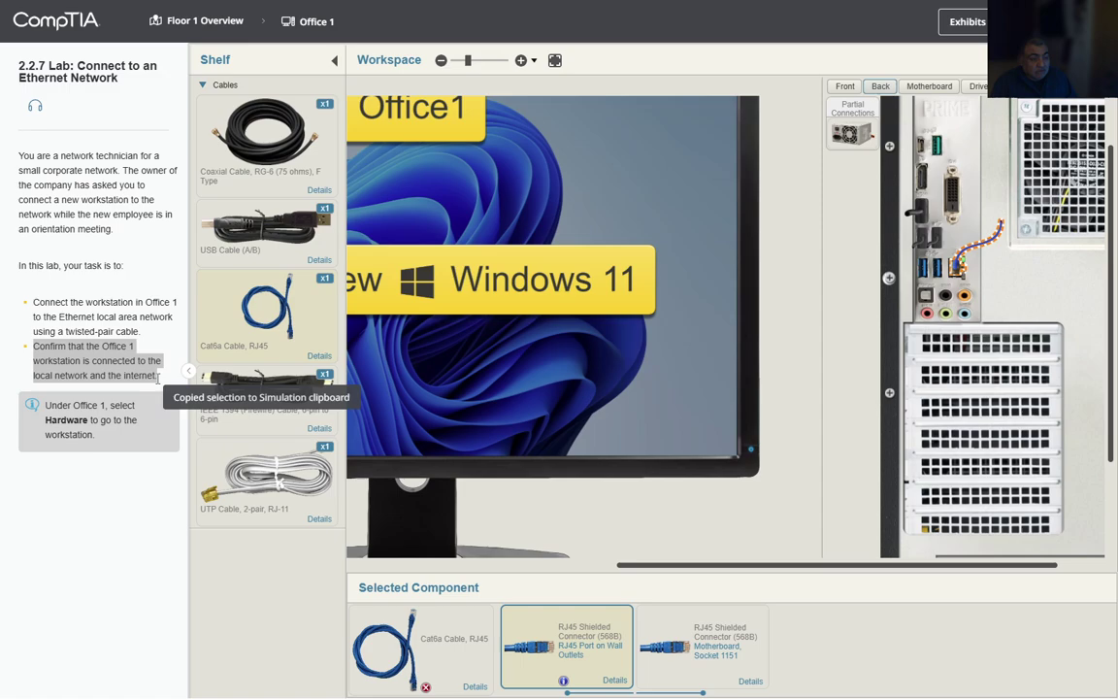
- On the Windows 11 desktop, open Network & internet settings and the Ethernet connection page
left_click(534, 221)
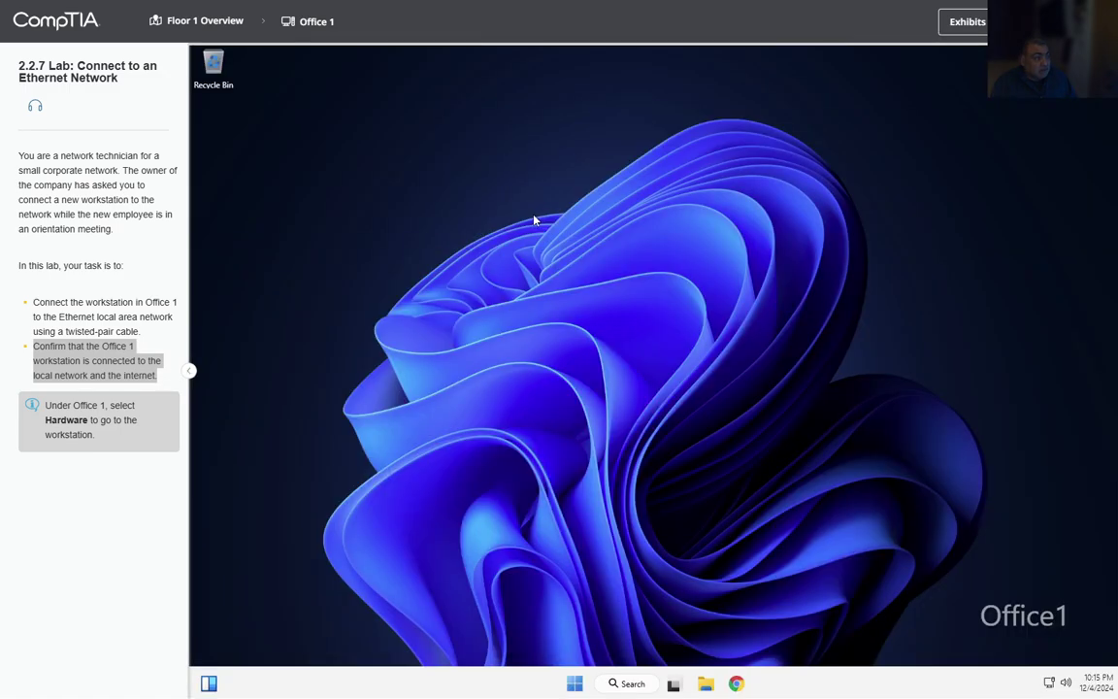
right_click(1048, 680)
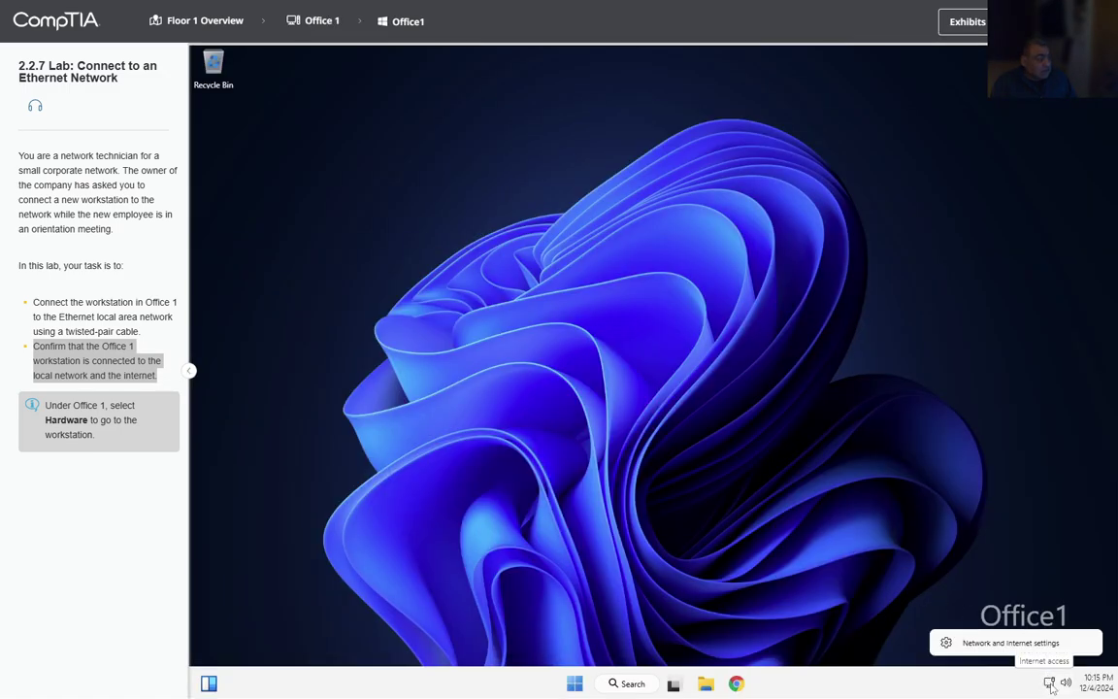
left_click(982, 644)
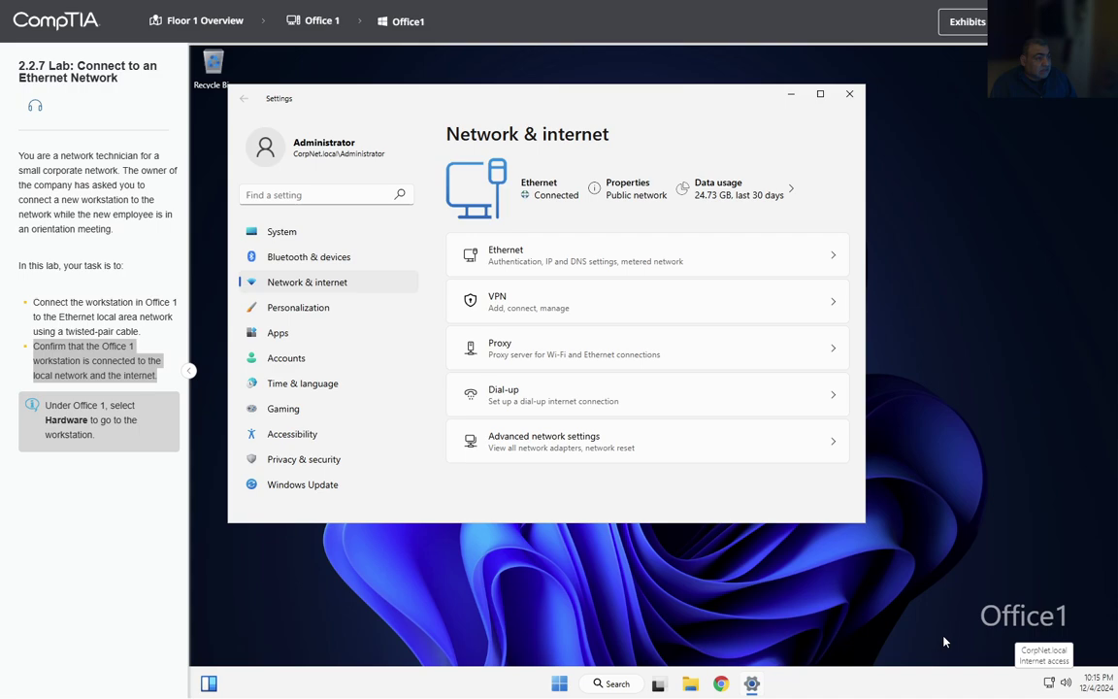
left_click(601, 256)
- Review the Ethernet details: DHCP address 192.168.0.49 at 1000/1000 Mbps with internet access
scroll(600, 343, "down", 3)
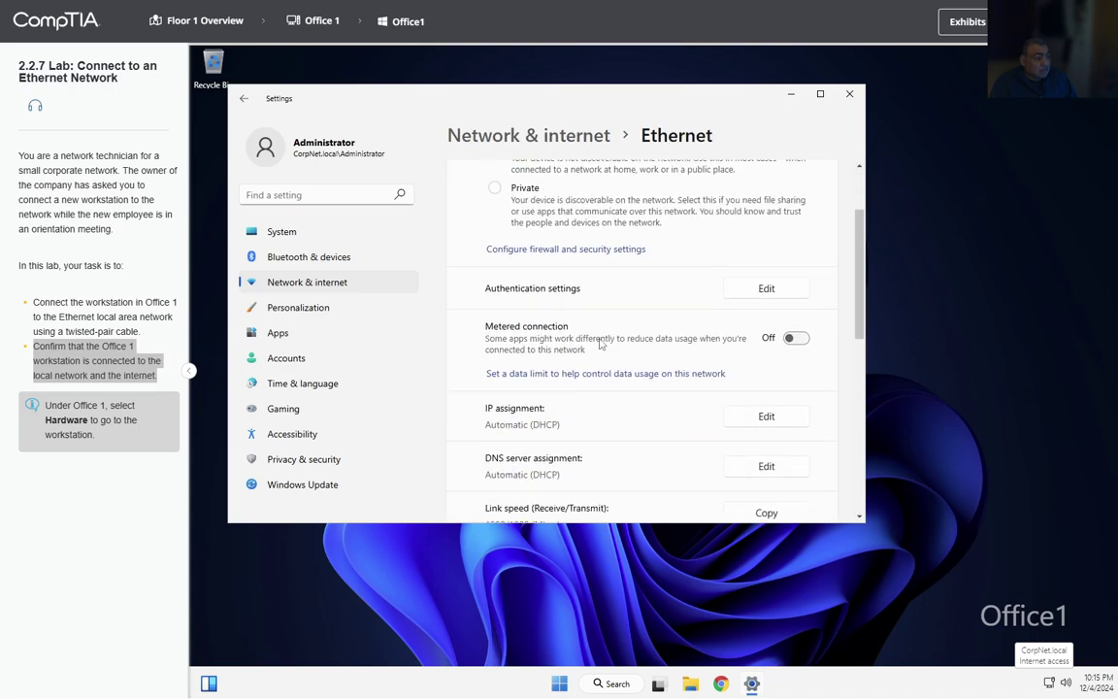
scroll(599, 343, "down", 3)
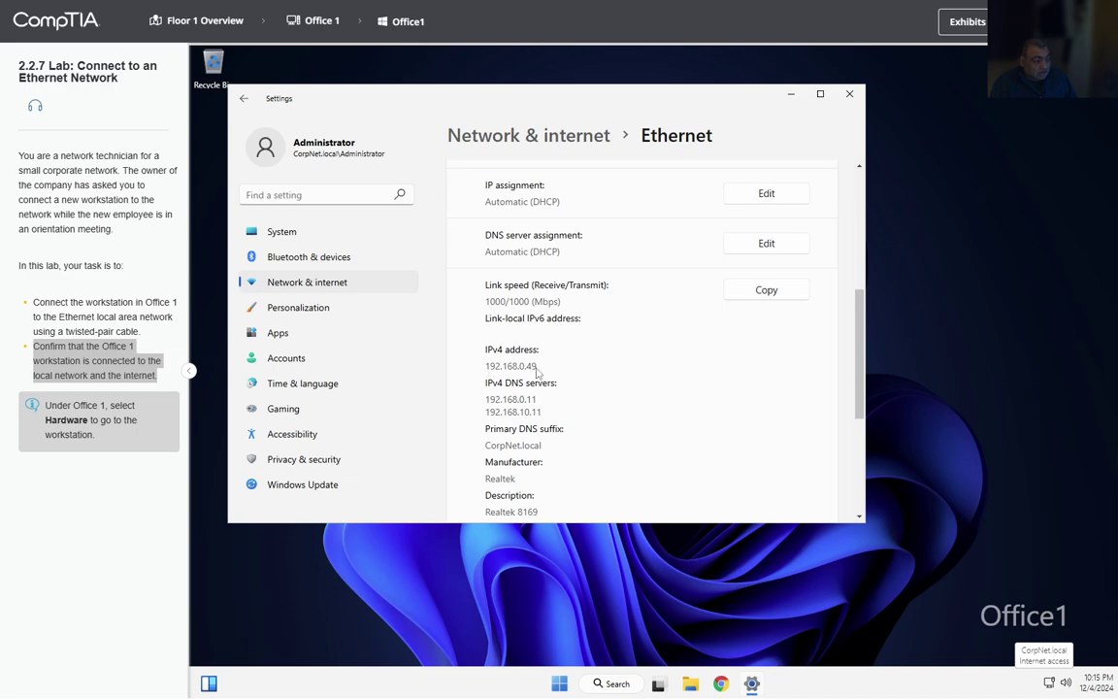
scroll(536, 372, "down", 3)
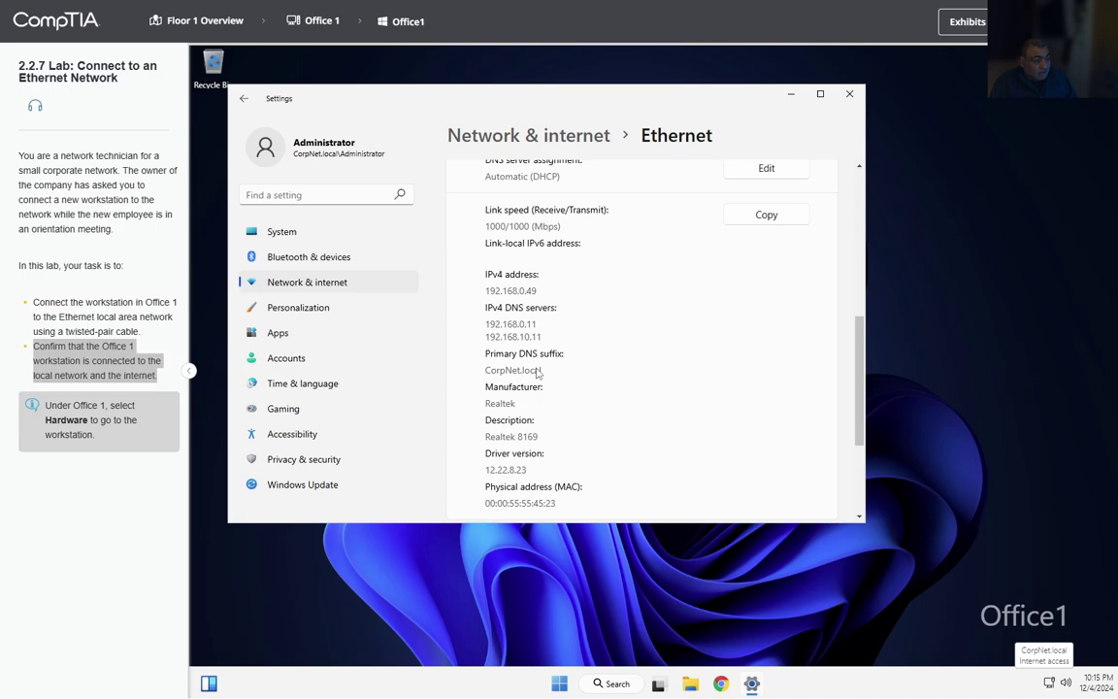
scroll(536, 371, "up", 10)
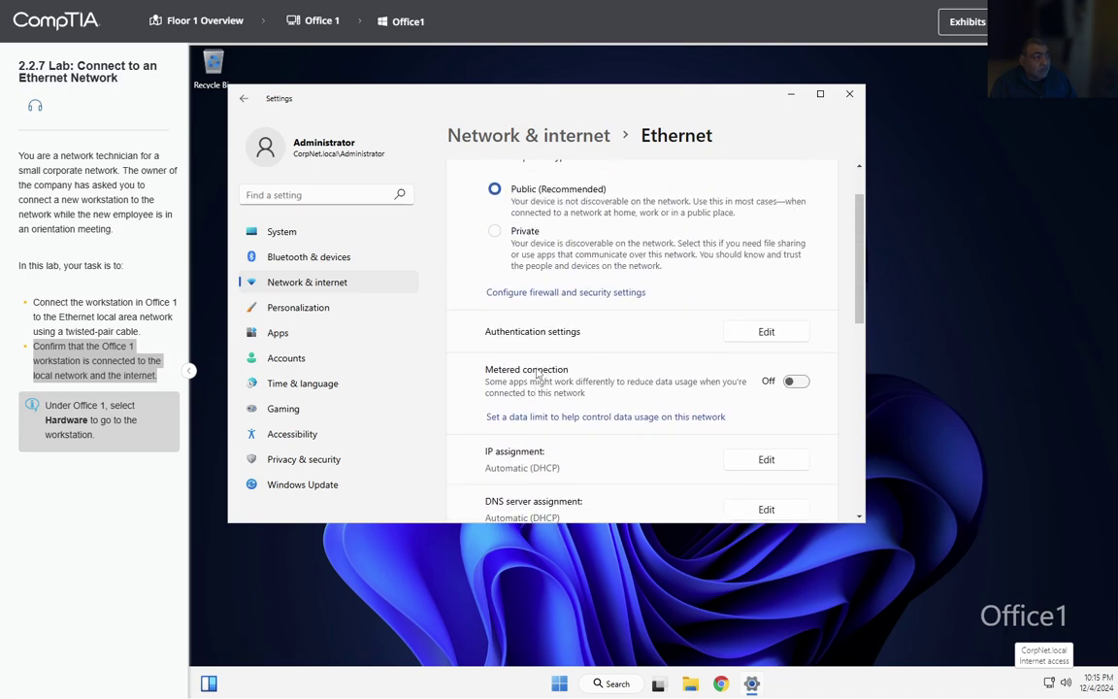
left_click_drag(708, 522, 708, 633)
scroll(648, 541, "down", 5)
scroll(649, 544, "up", 1)
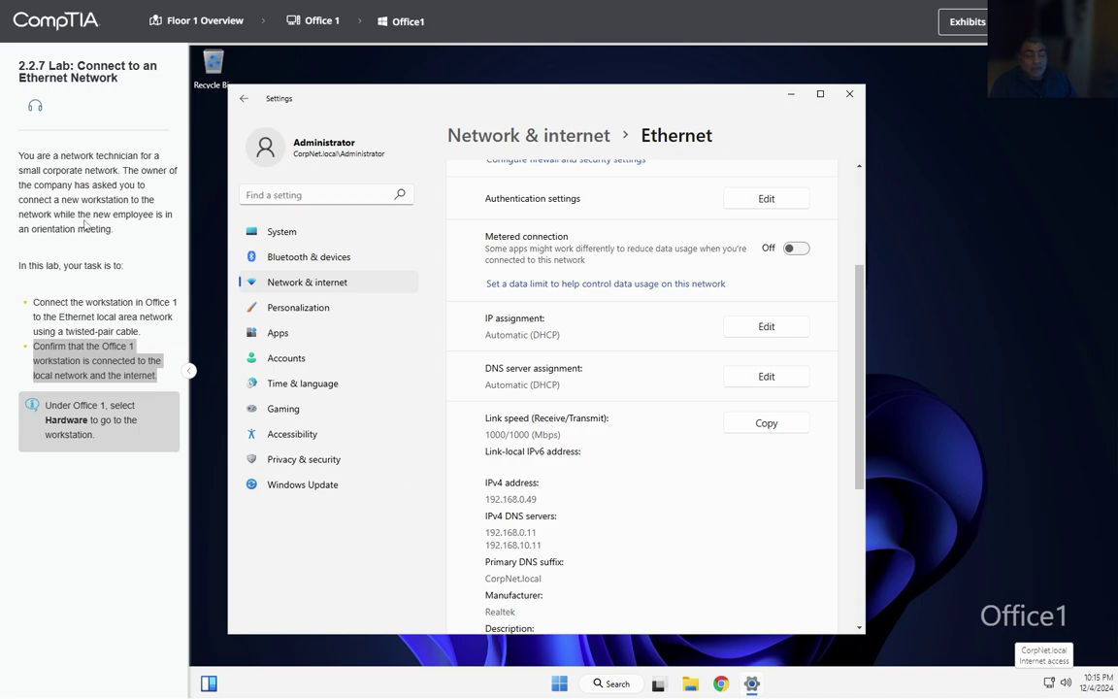
- Submit the lab for scoring and highlight the Score: 100% result
left_click(1057, 21)
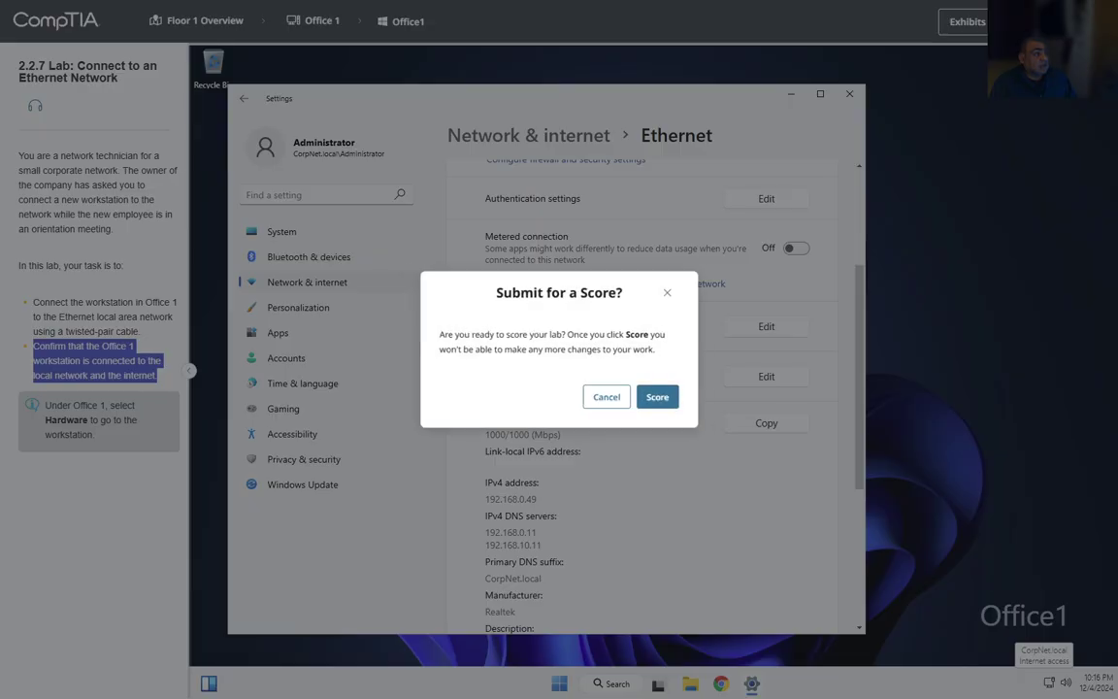
left_click(668, 402)
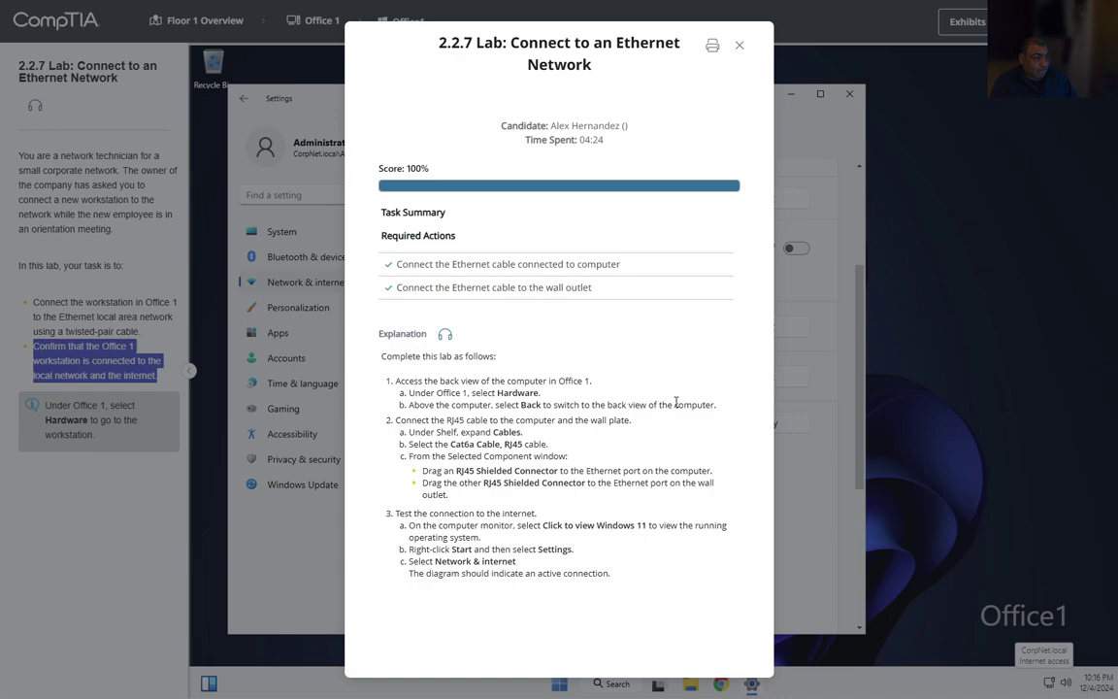
left_click_drag(370, 174, 429, 165)
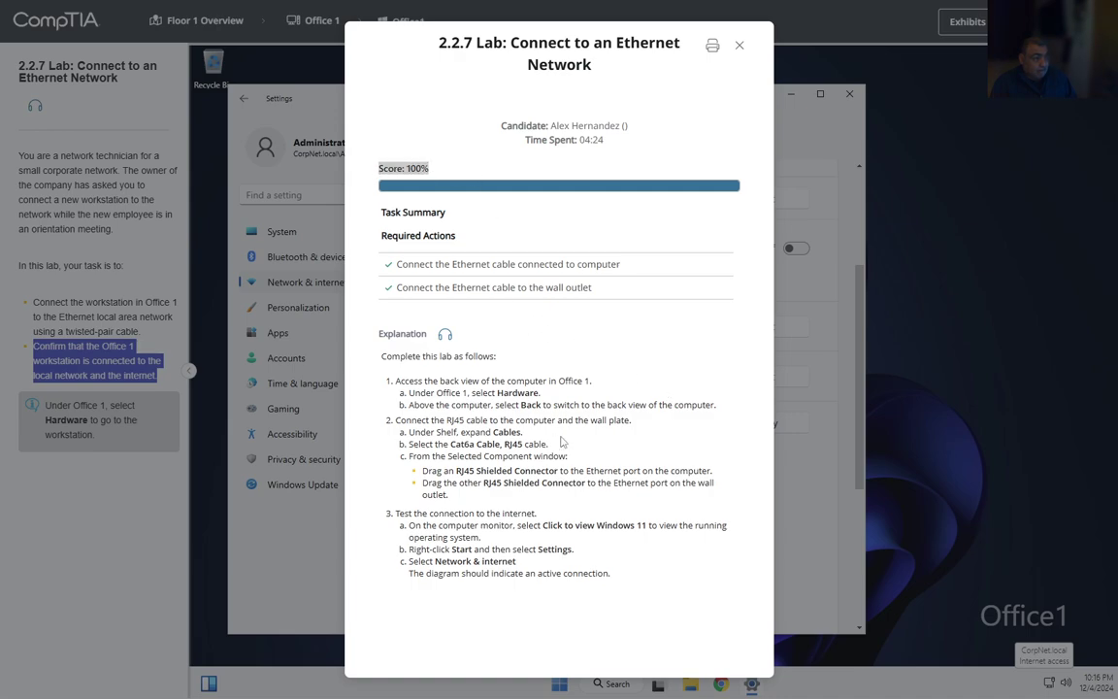